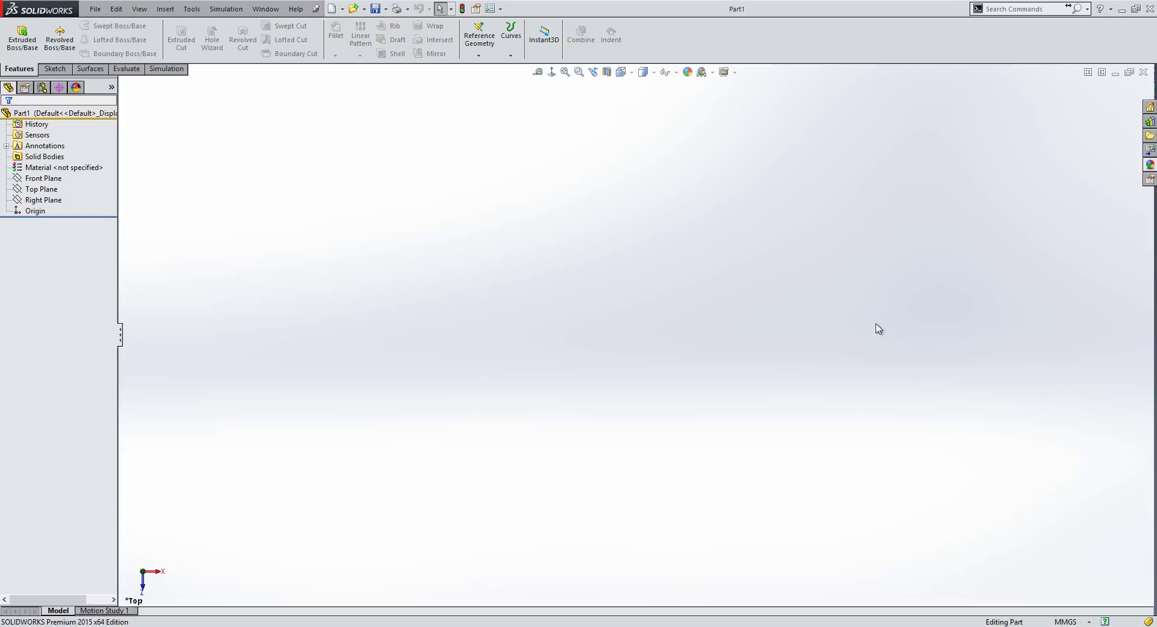
Step: Select the Top Plane and start Sketch1 on it from the Sketch tab
left_click(42, 190)
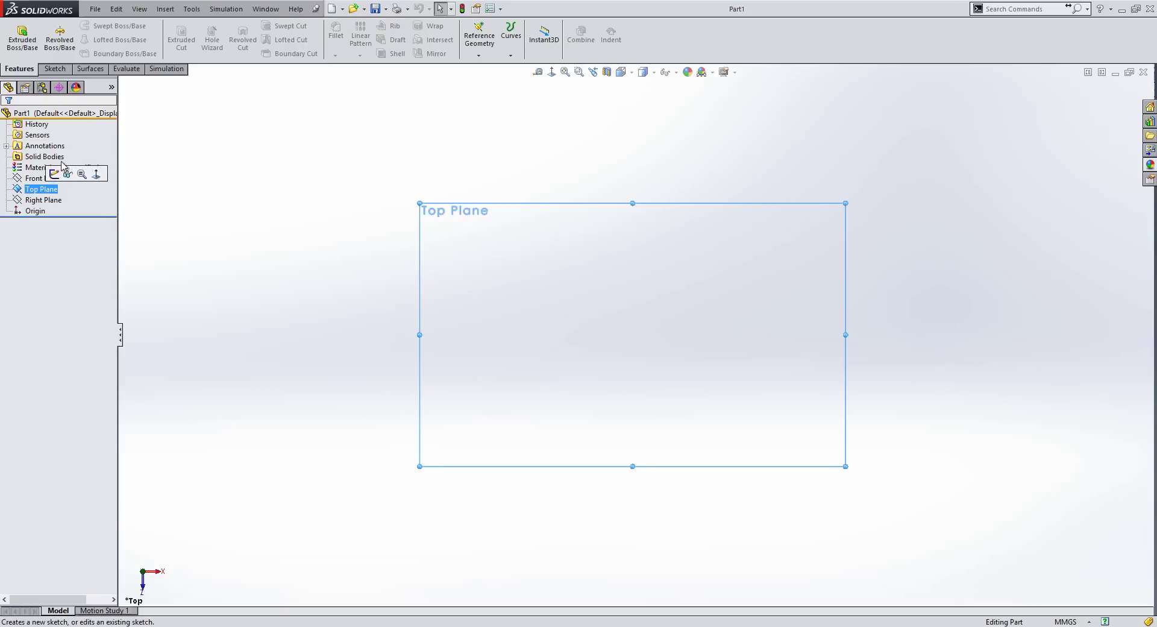
left_click(55, 69)
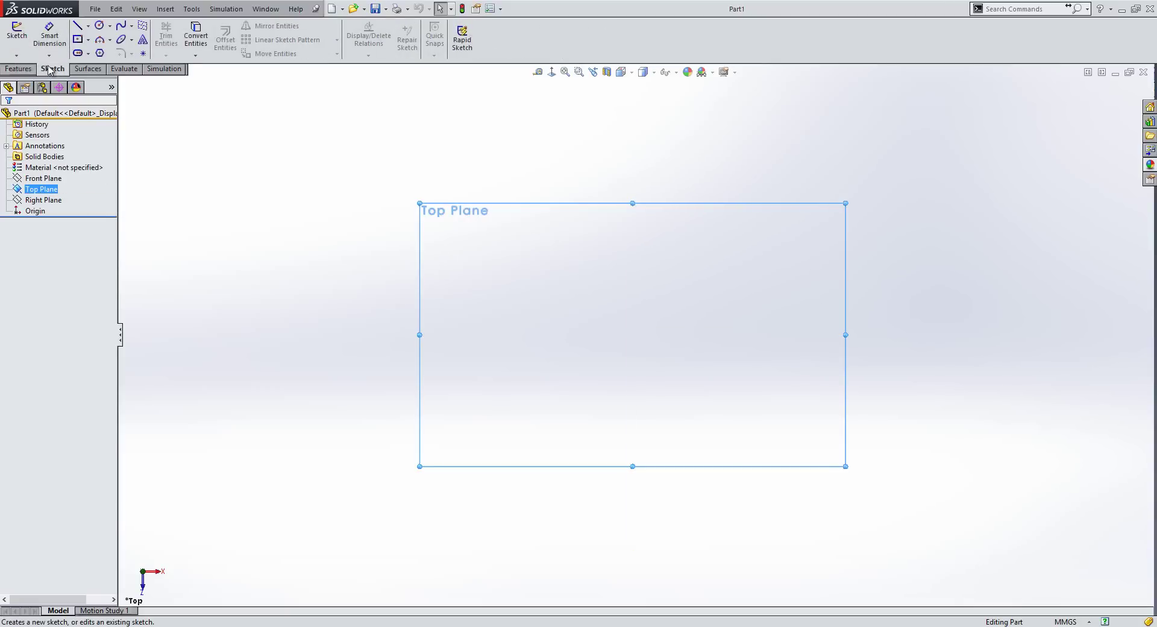
left_click(21, 39)
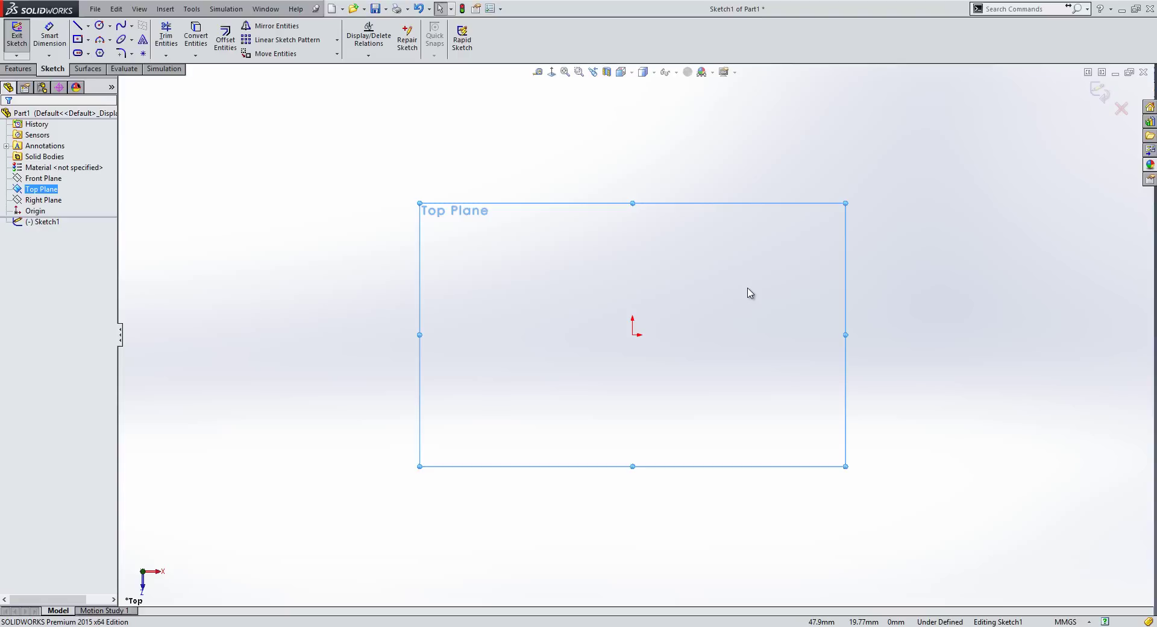
Step: With the Line tool, draw a horizontal line starting at the sketch origin
left_click(78, 26)
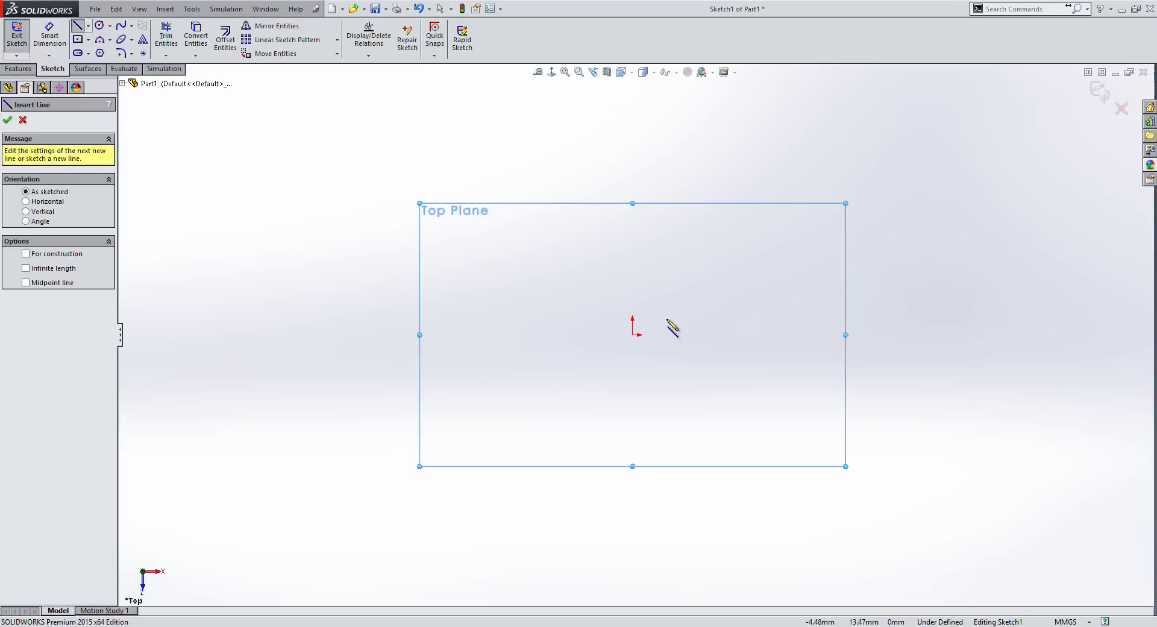
left_click(633, 335)
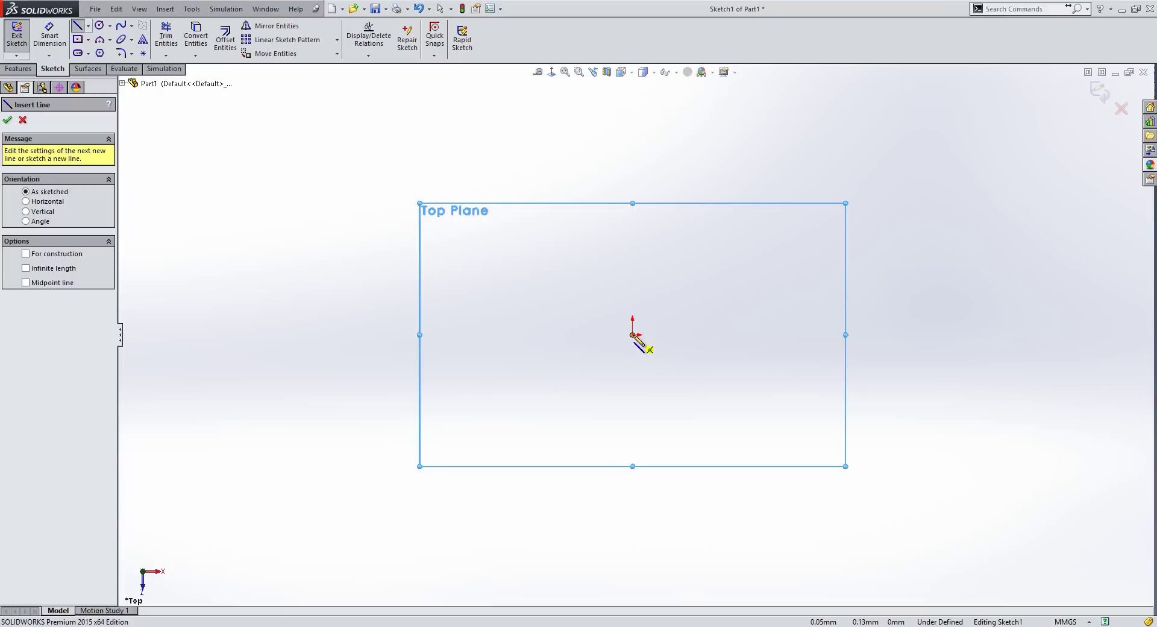
left_click(633, 335)
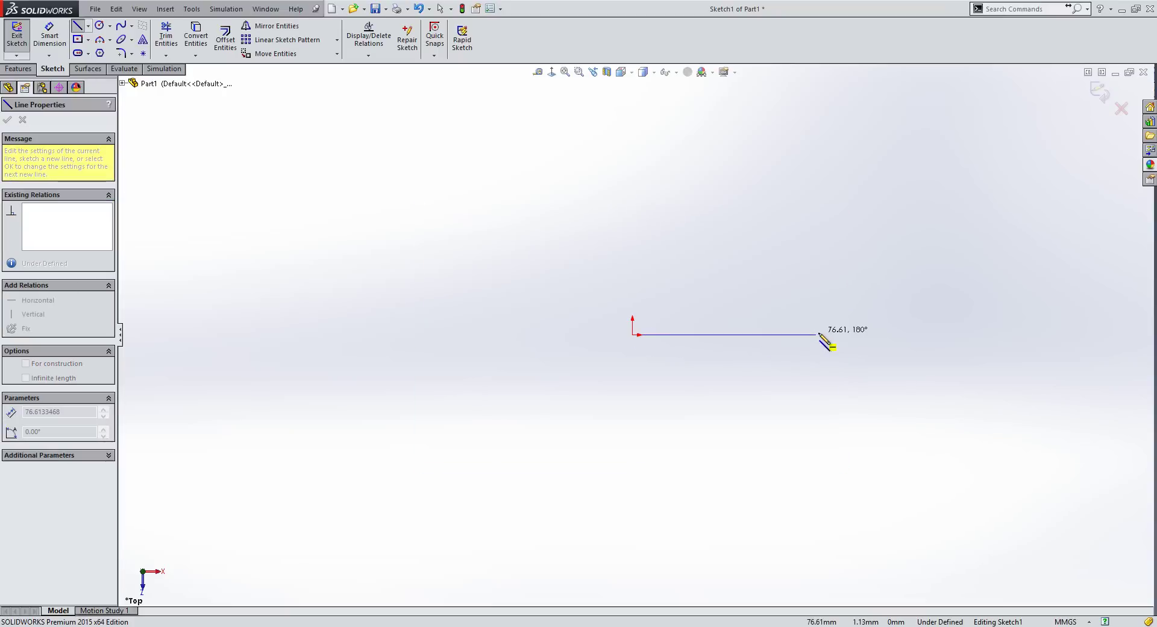
left_click(707, 335)
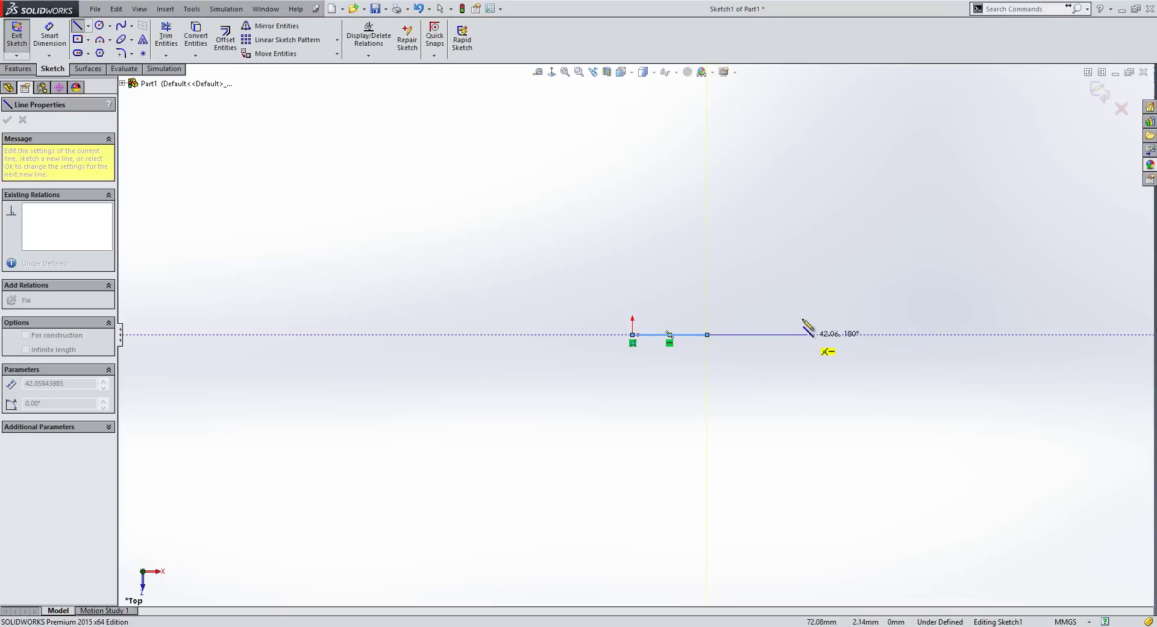
Step: Finish the diagonal, then add an up-left sloping edge, a horizontal top edge and a vertical edge to the origin
double_click(787, 246)
left_click(788, 246)
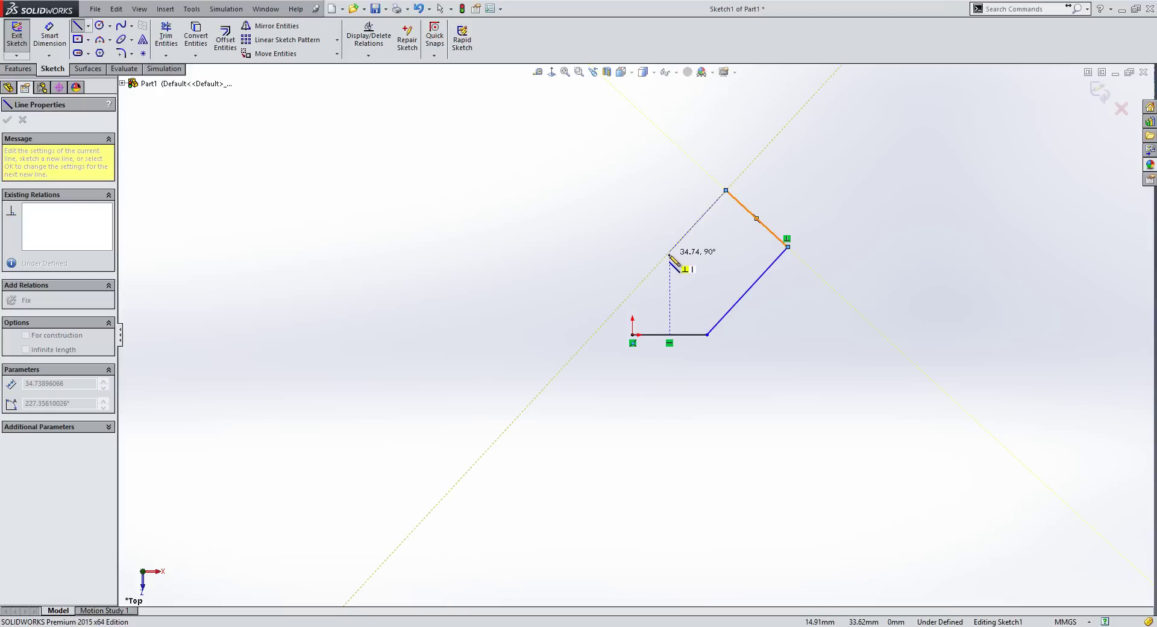
left_click(669, 252)
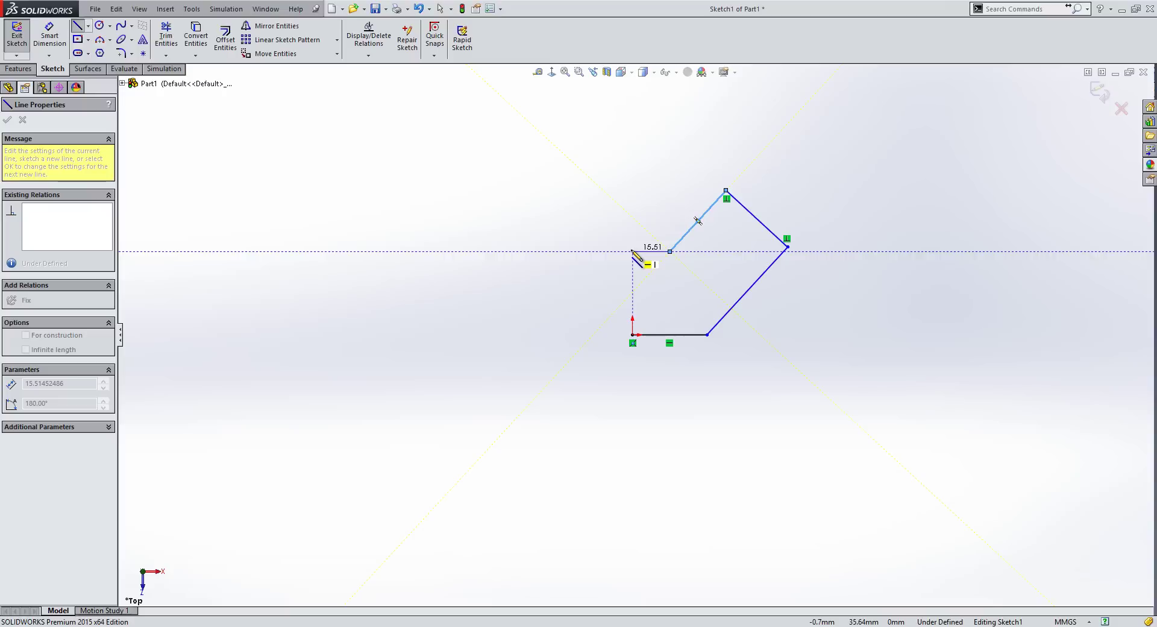
left_click(632, 251)
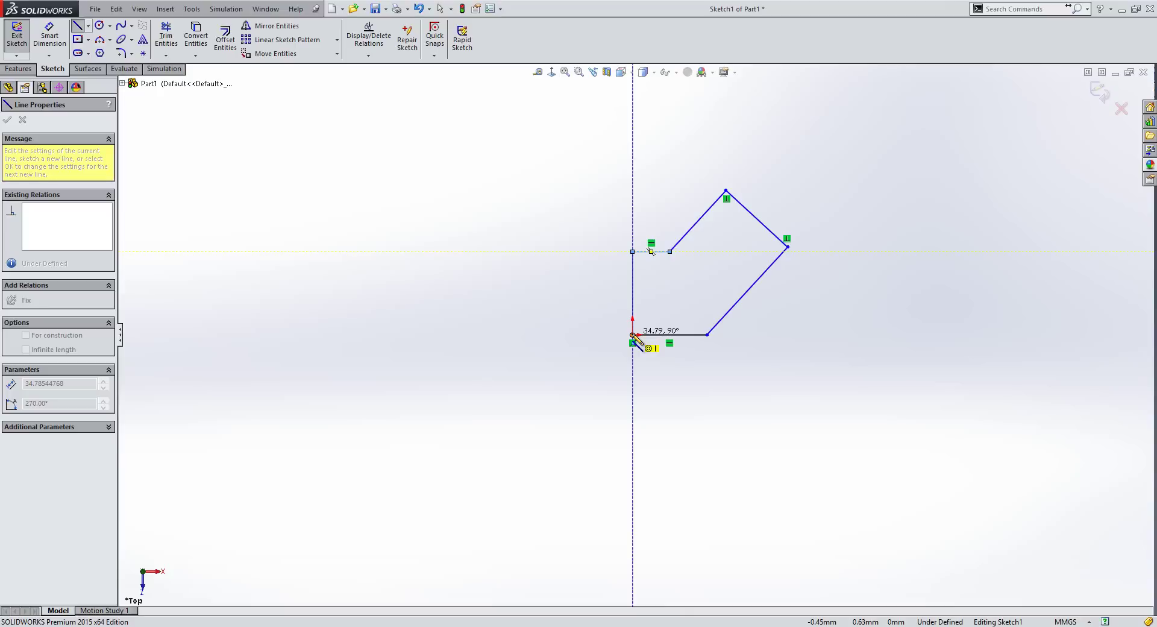
left_click(632, 334)
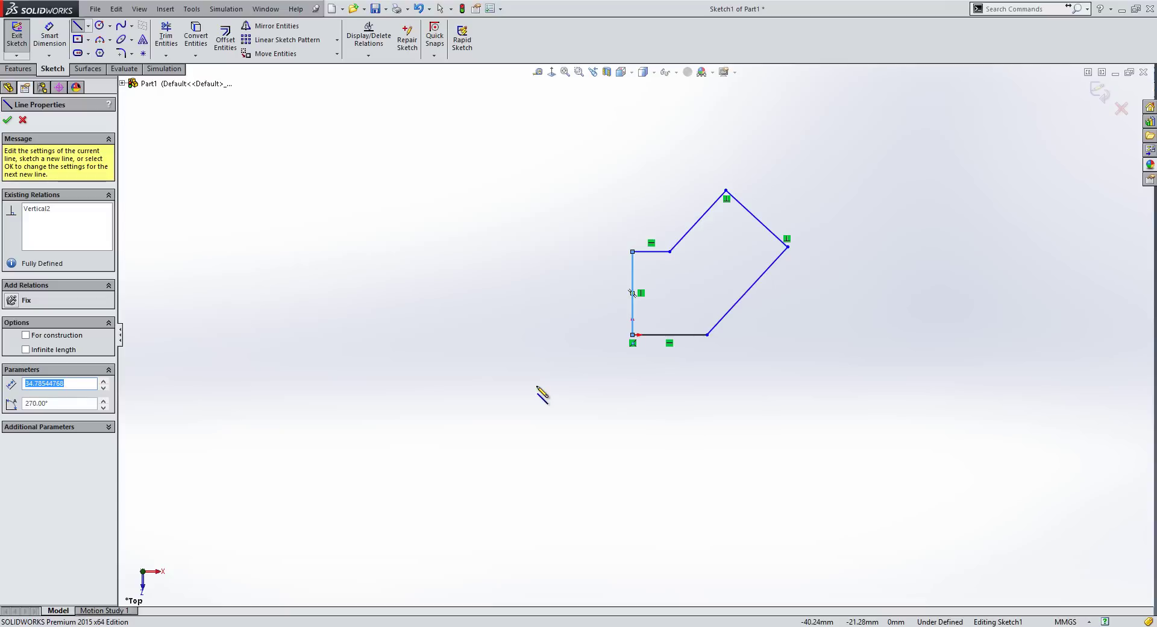
Step: Exit the Line tool and drag the inner corner and bottom edge to reshape the outline
key("Escape")
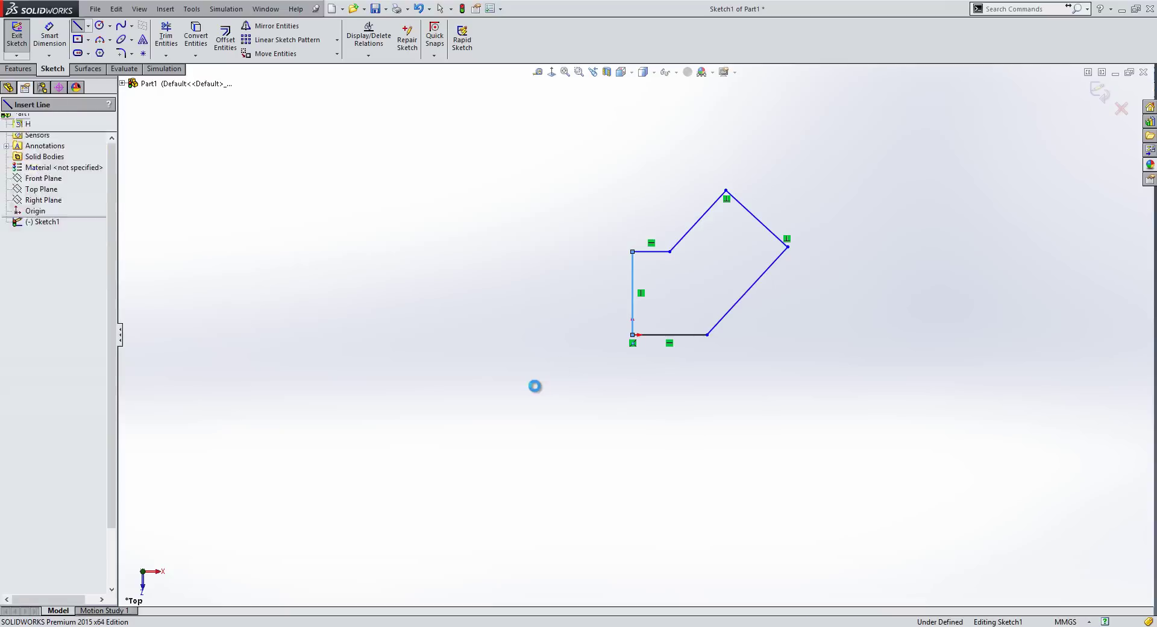
mouse_move(670, 252)
left_mouse_down()
mouse_move(703, 255)
mouse_move(632, 261)
left_mouse_up()
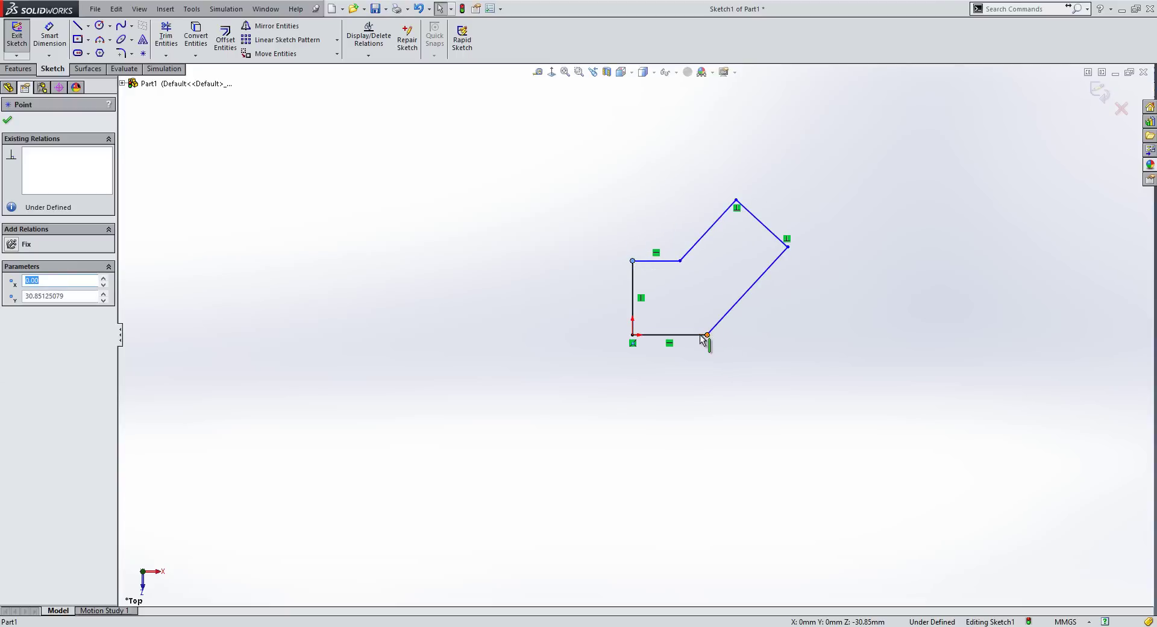
mouse_move(710, 337)
left_mouse_down()
mouse_move(741, 338)
mouse_move(718, 337)
left_mouse_up()
left_click(681, 261)
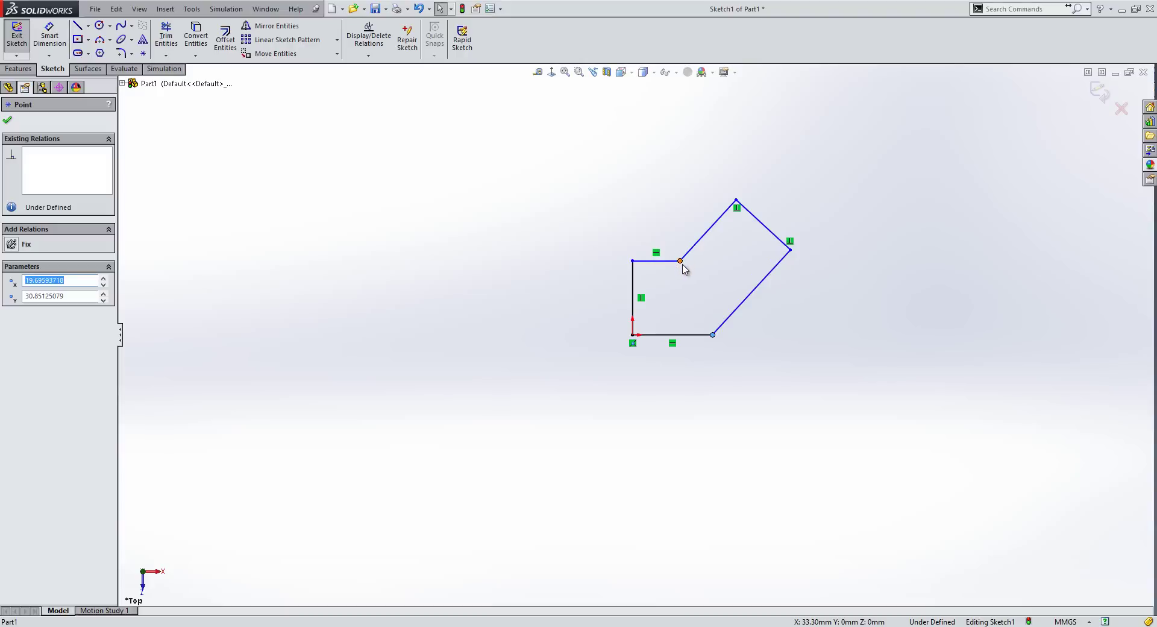
mouse_move(680, 257)
left_mouse_down()
mouse_move(669, 235)
mouse_move(679, 264)
left_mouse_up()
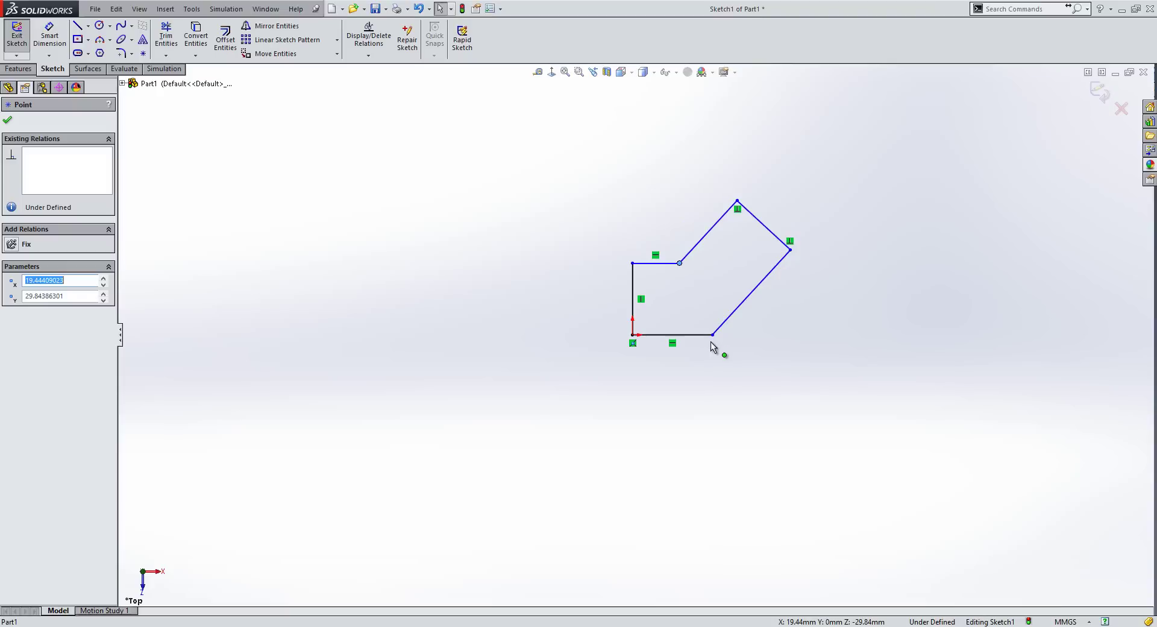
mouse_move(714, 334)
left_mouse_down()
mouse_move(728, 303)
mouse_move(723, 316)
left_mouse_up()
key("Escape")
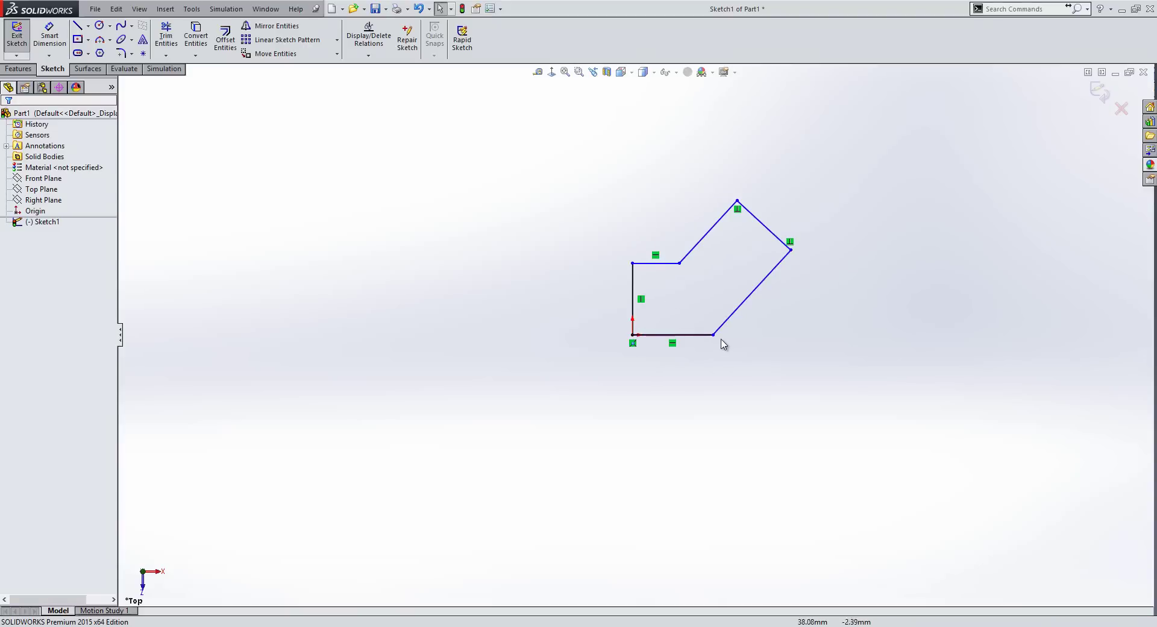
Step: Drag the right corners outward and shift the inner corner up and right
left_click_drag(728, 336, 795, 255)
left_click(814, 259)
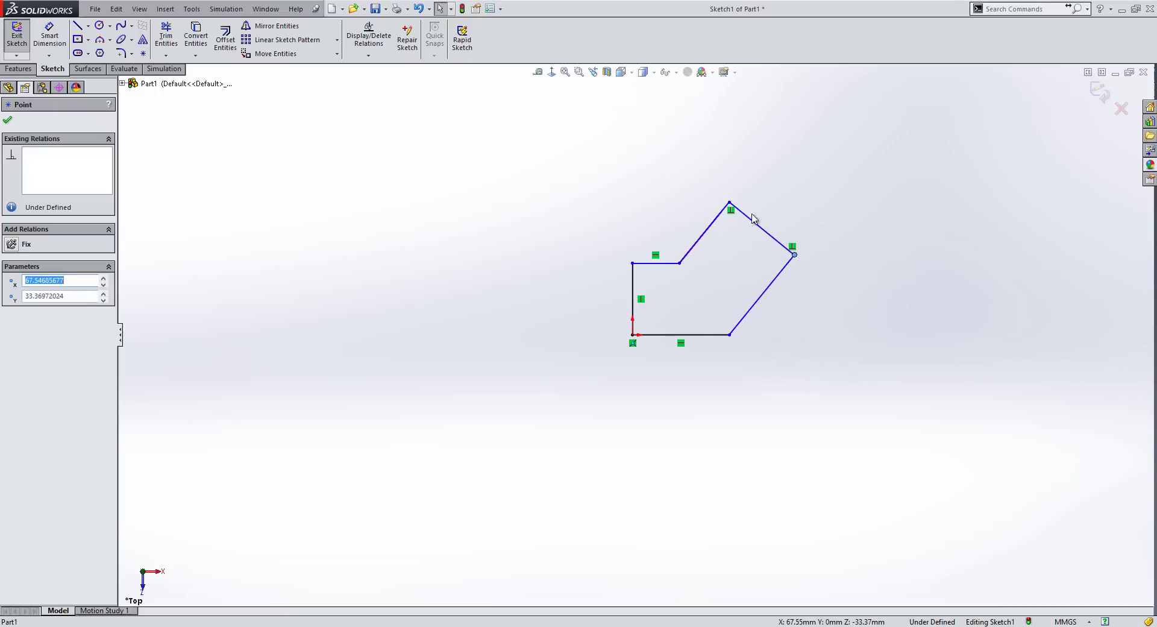
mouse_move(794, 255)
left_mouse_down()
mouse_move(819, 284)
mouse_move(807, 271)
left_mouse_up()
left_click(663, 212)
left_click_drag(679, 263, 699, 256)
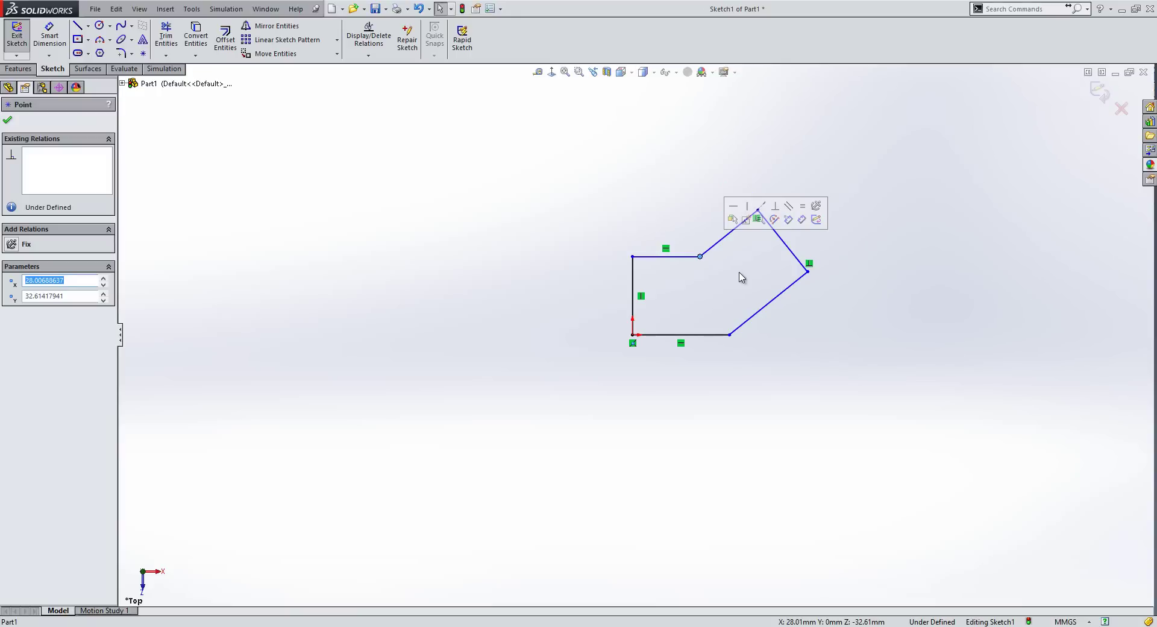
left_click(615, 215)
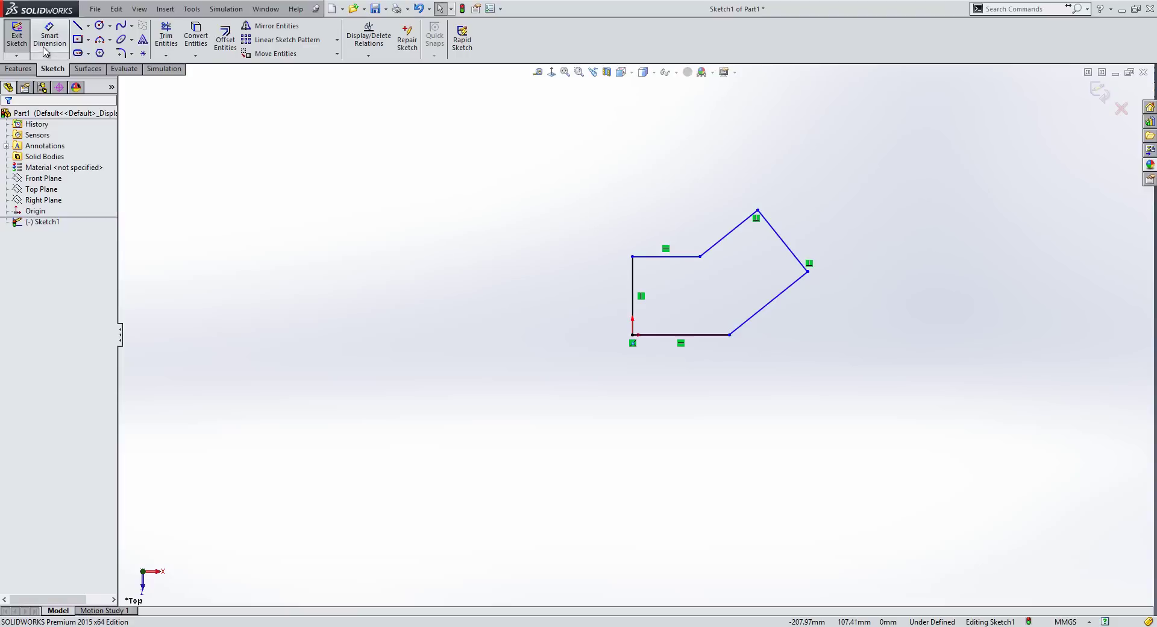
Step: Draw two separate free-standing lines to the left of the outline
left_click(77, 28)
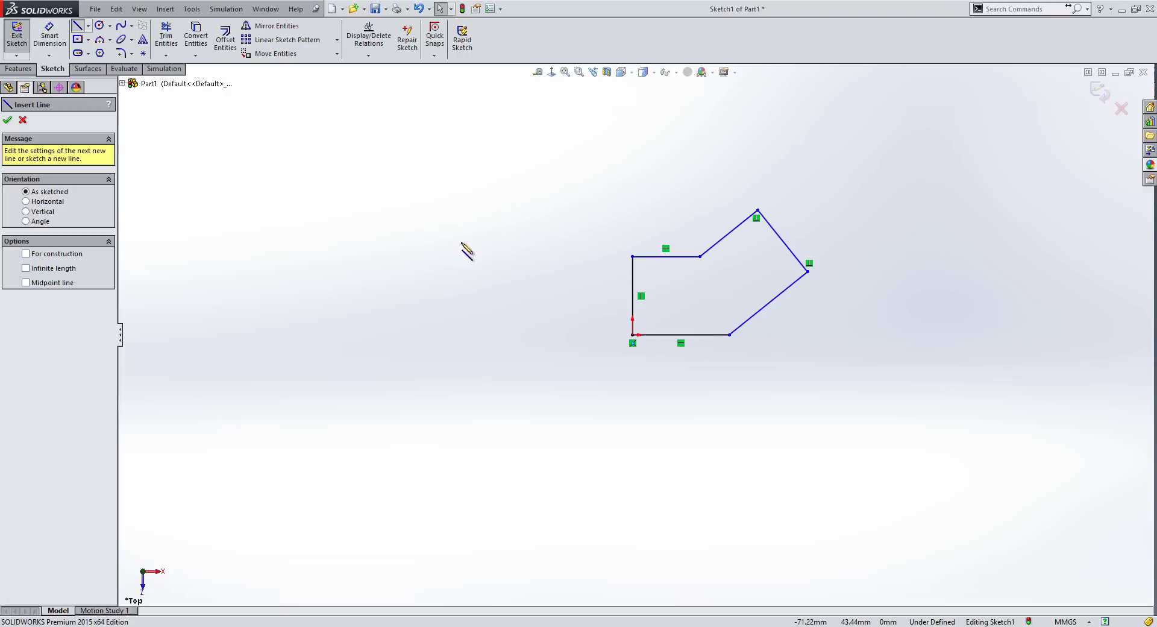
left_click(316, 282)
left_click(398, 200)
key("Escape")
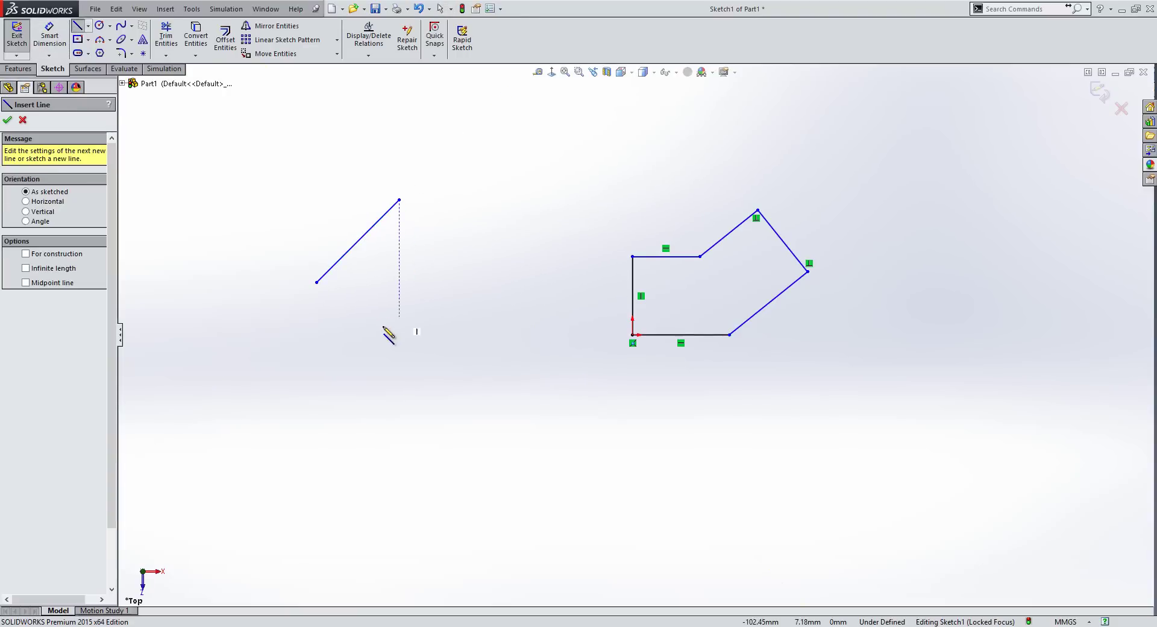
left_click(384, 334)
left_click(458, 218)
key("Escape")
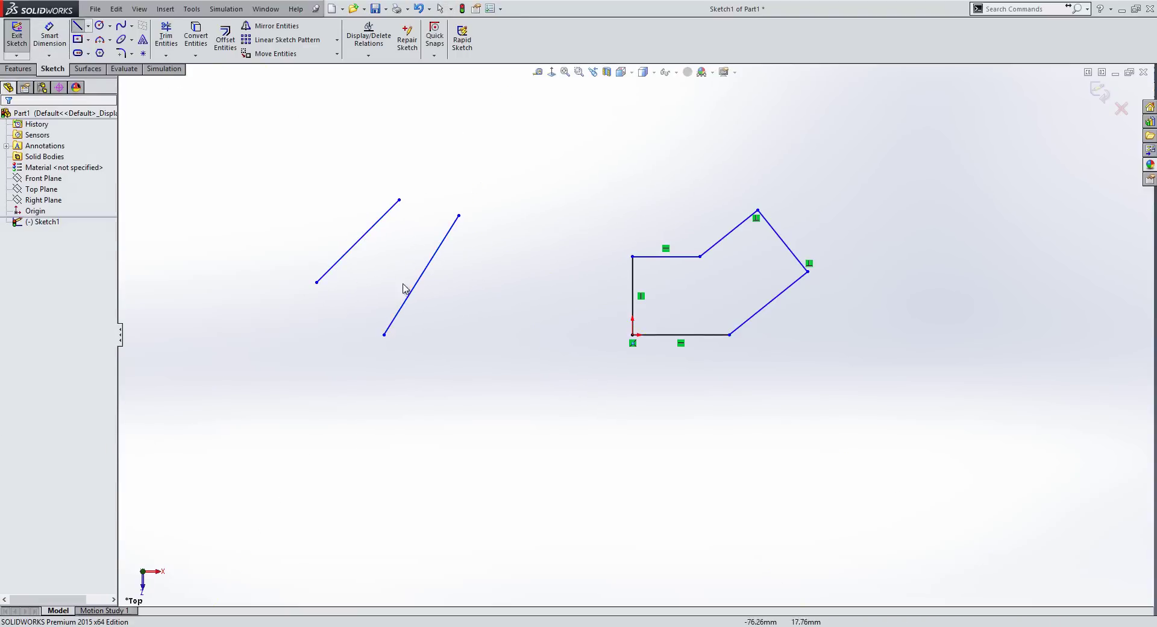
Step: Reposition the lines' endpoints, then select Line7 and Line9 together
scroll(320, 268, "down", 5)
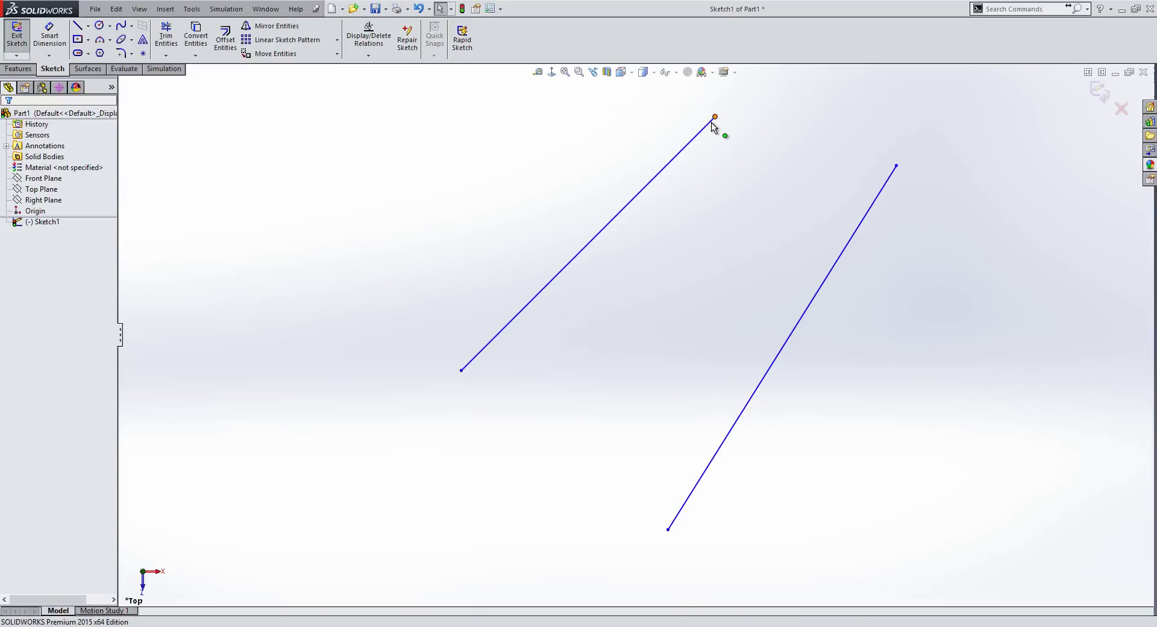
left_click_drag(715, 118, 656, 210)
left_click_drag(901, 169, 777, 278)
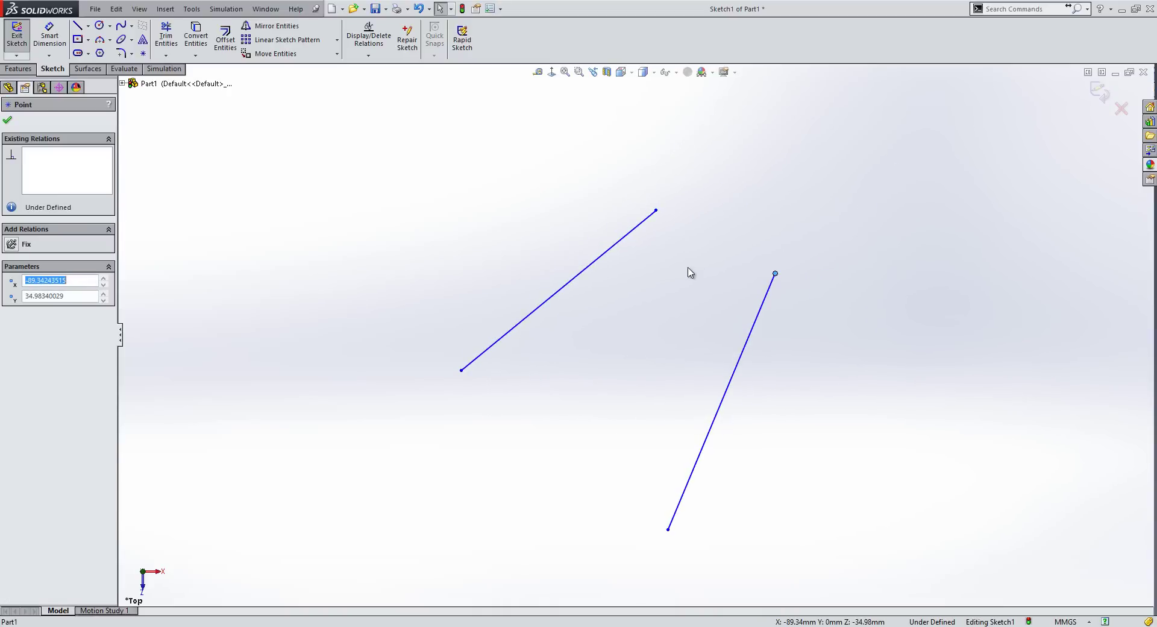
left_click(684, 279)
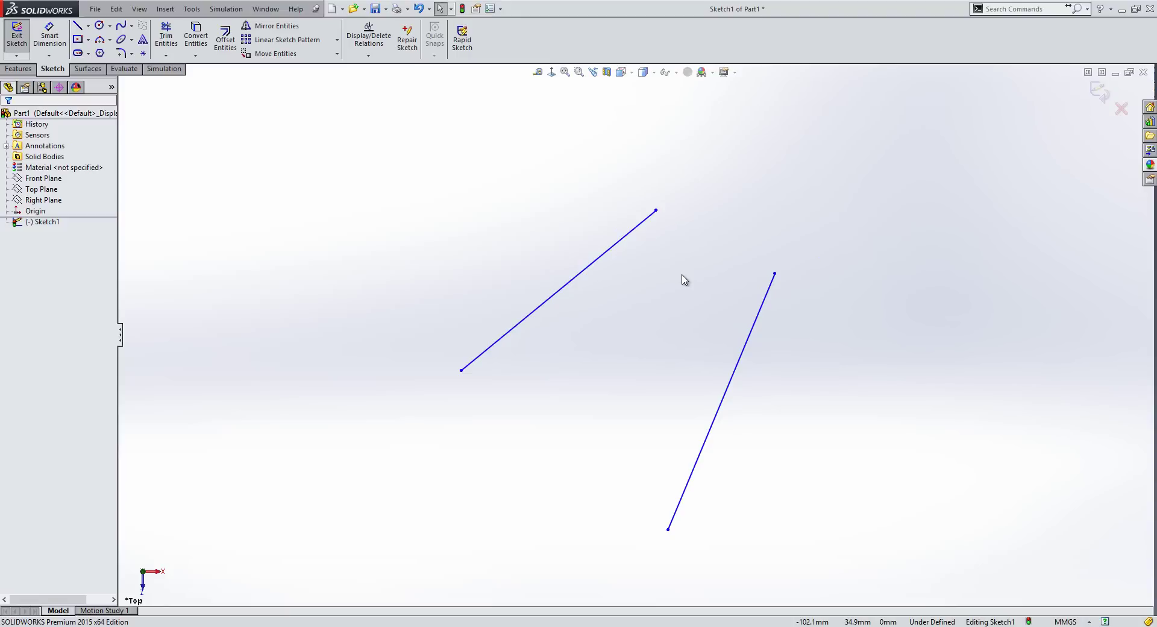
left_click(625, 244)
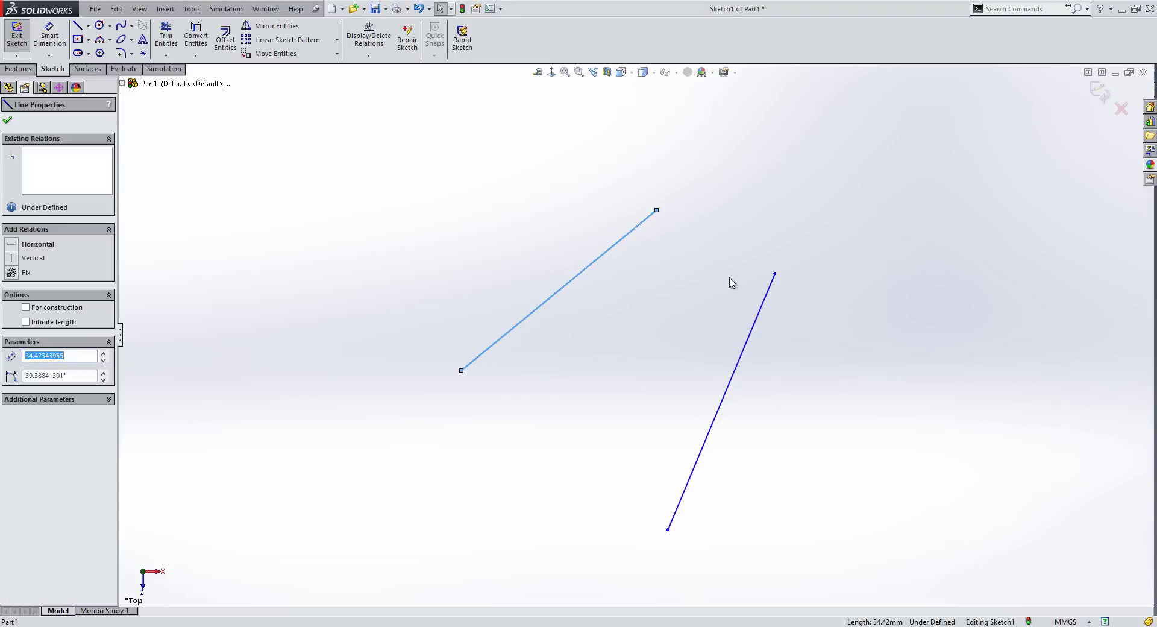
left_click(763, 300, "ctrl")
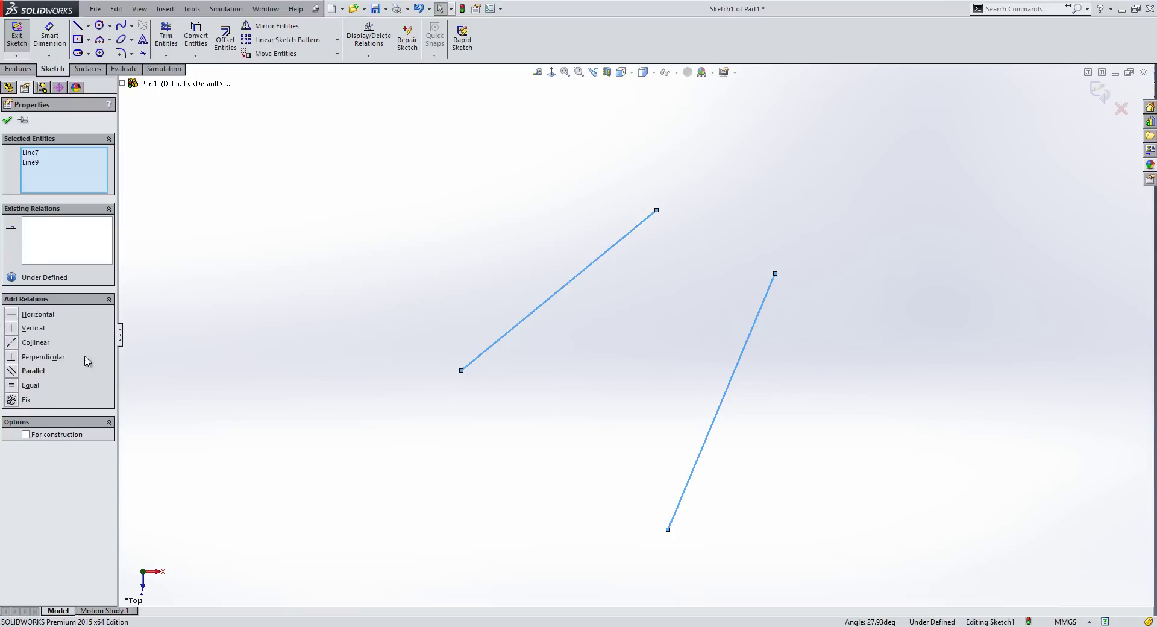
Step: Add a Parallel relation between Line7 and Line9 and drag endpoints to test it
left_click(14, 371)
key("Escape")
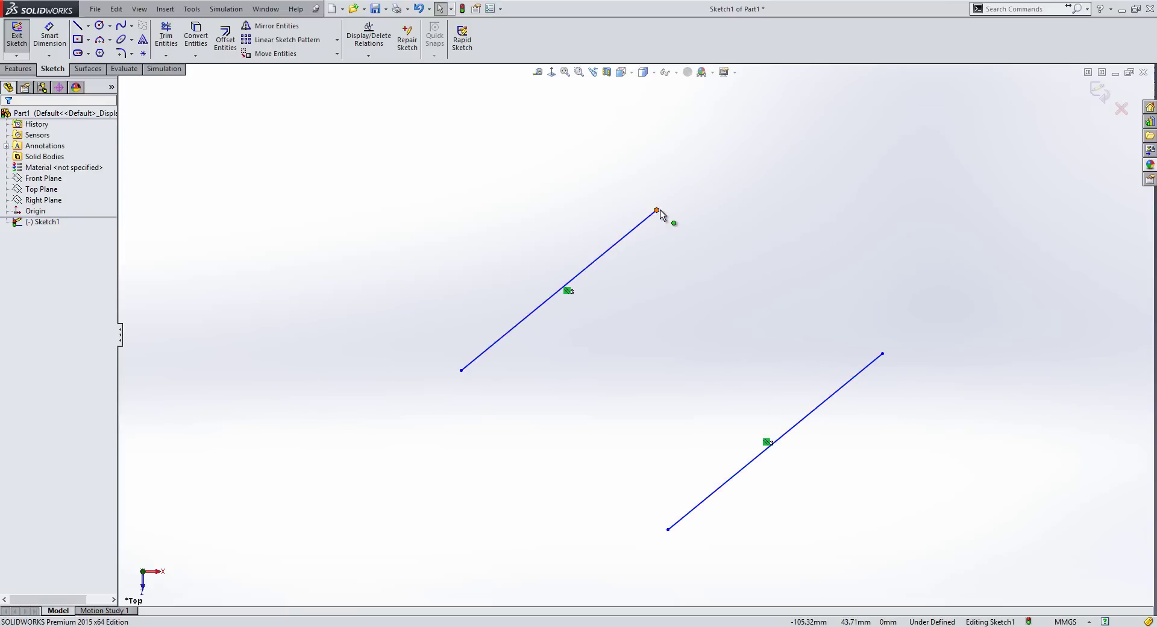
mouse_move(657, 210)
left_mouse_down()
mouse_move(780, 222)
mouse_move(667, 205)
left_mouse_up()
left_click_drag(883, 353, 765, 277)
left_click(469, 388)
Step: Swing the parallel pair to vertical and back to a diagonal by dragging endpoints
left_click_drag(446, 351, 425, 361)
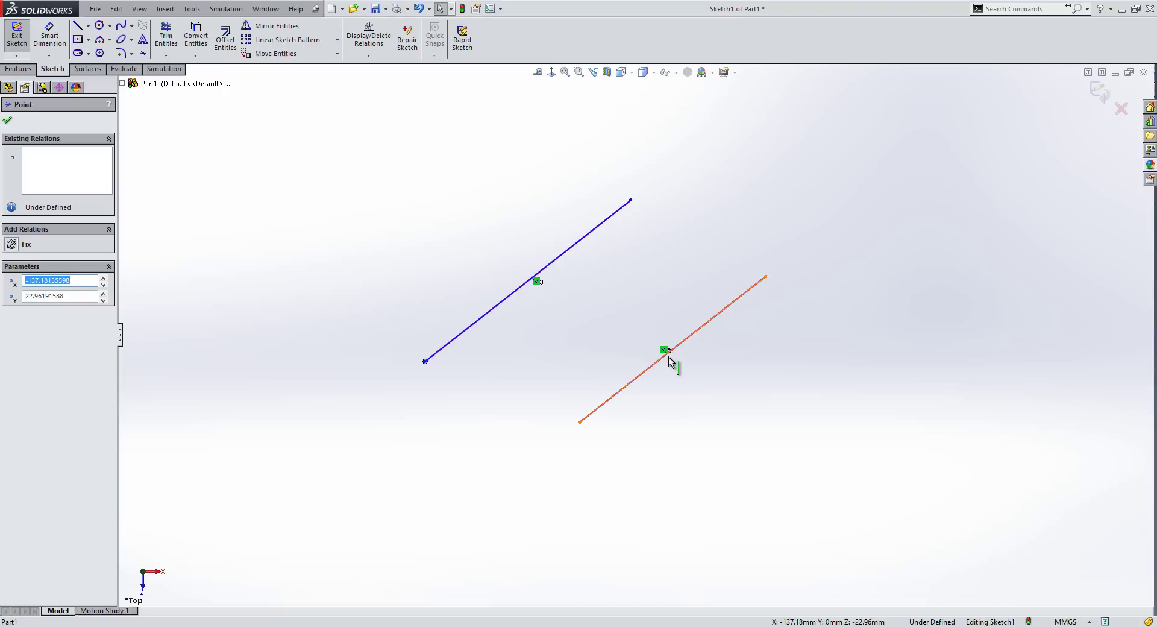
left_click_drag(580, 422, 765, 462)
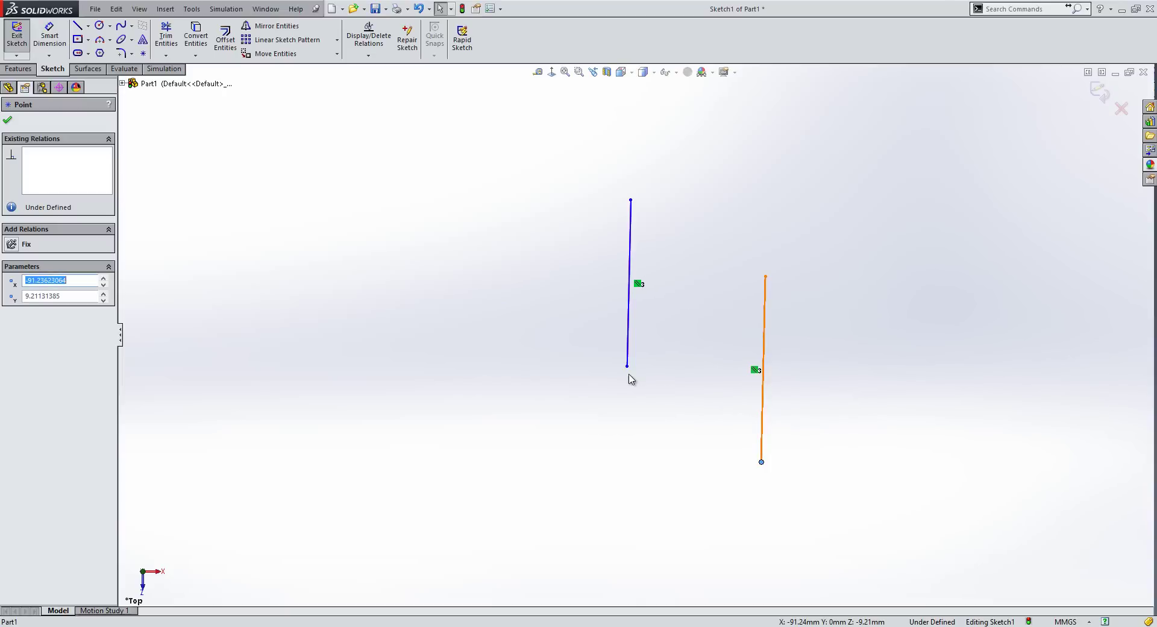
left_click_drag(628, 366, 497, 301)
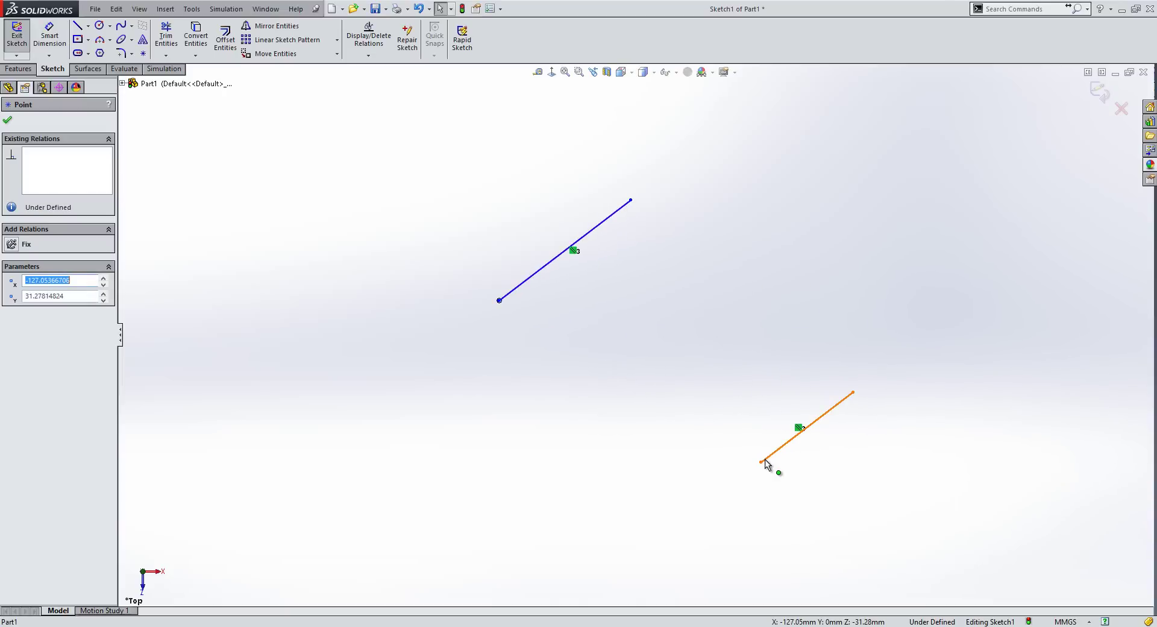
left_click_drag(763, 462, 578, 414)
left_click(666, 418)
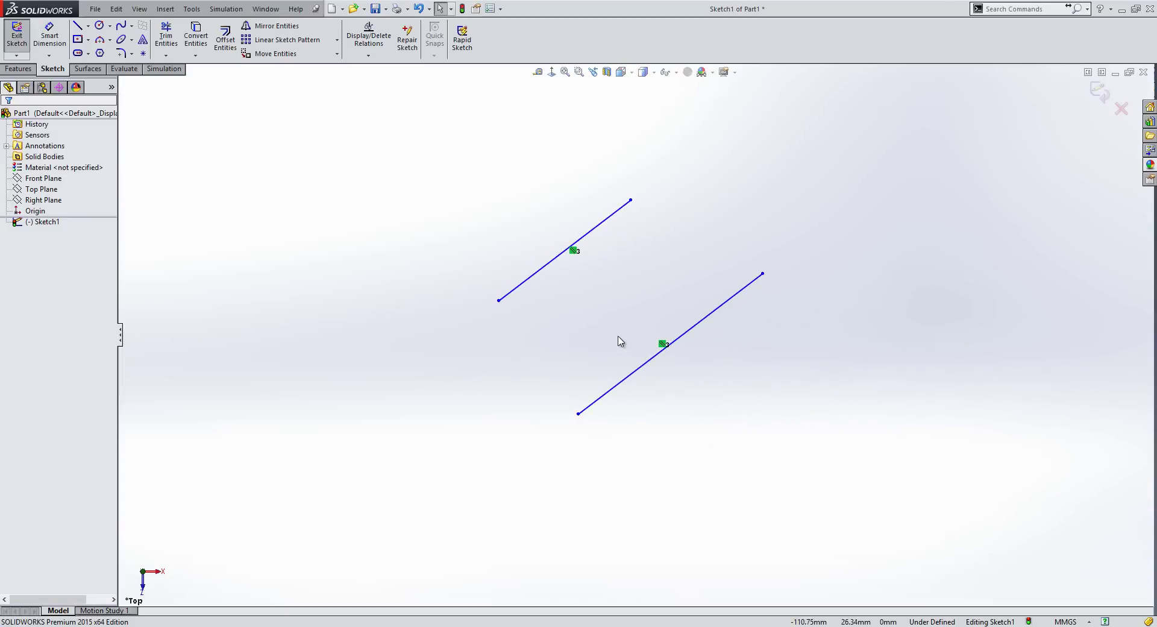
Step: Delete the Parallel relation and drag endpoints to show each line now moves independently
left_click(574, 250)
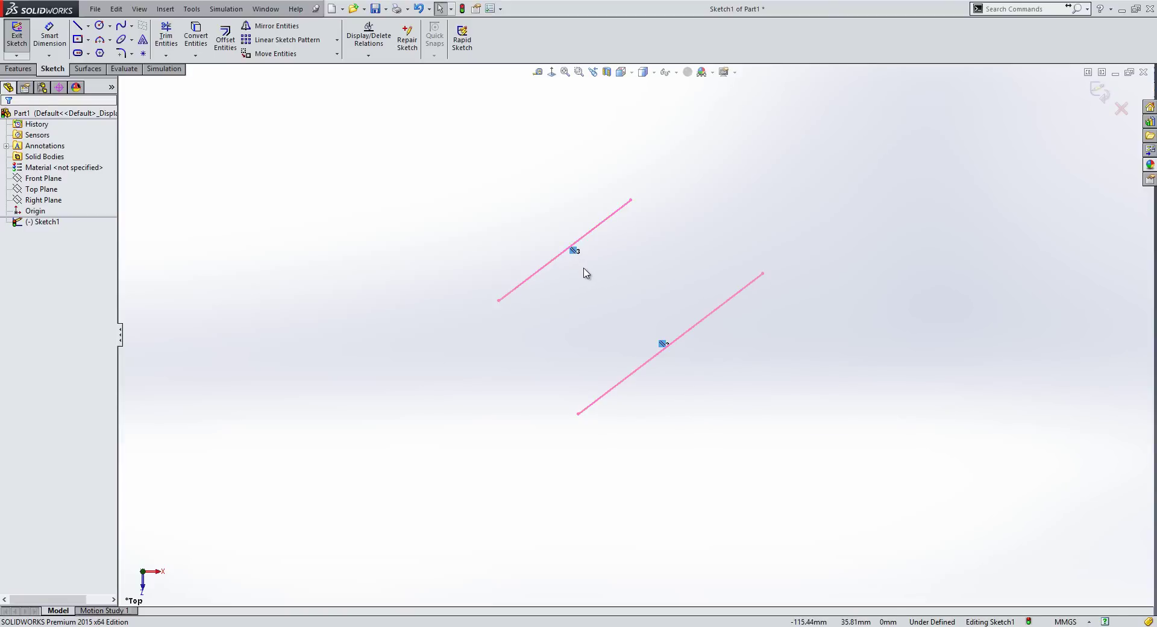
right_click(574, 251)
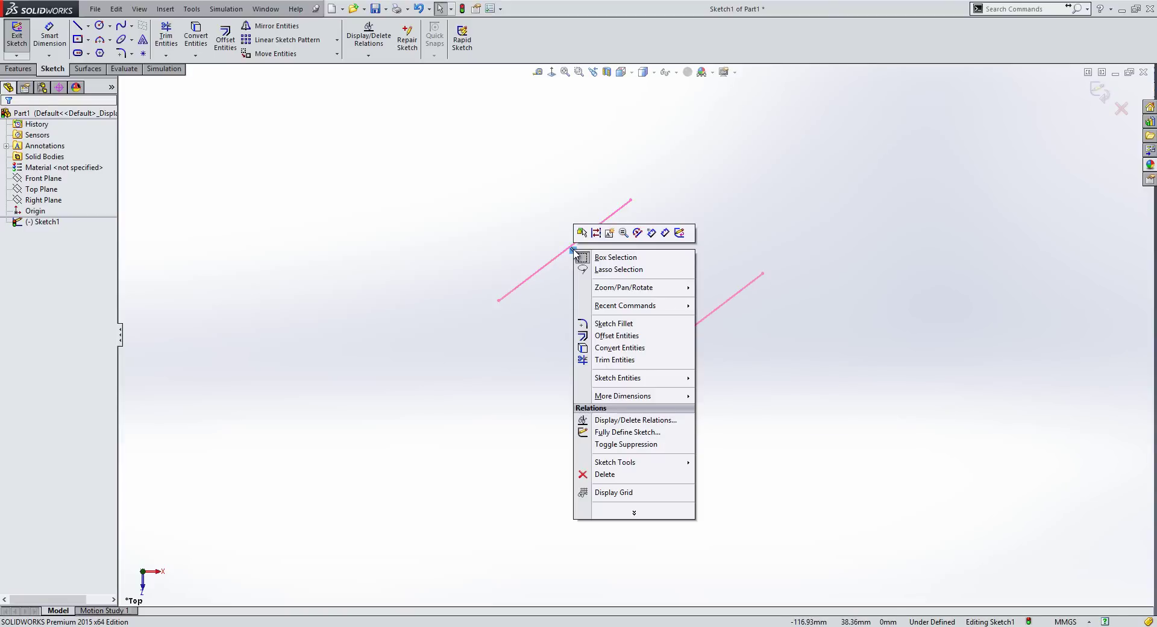
left_click(623, 474)
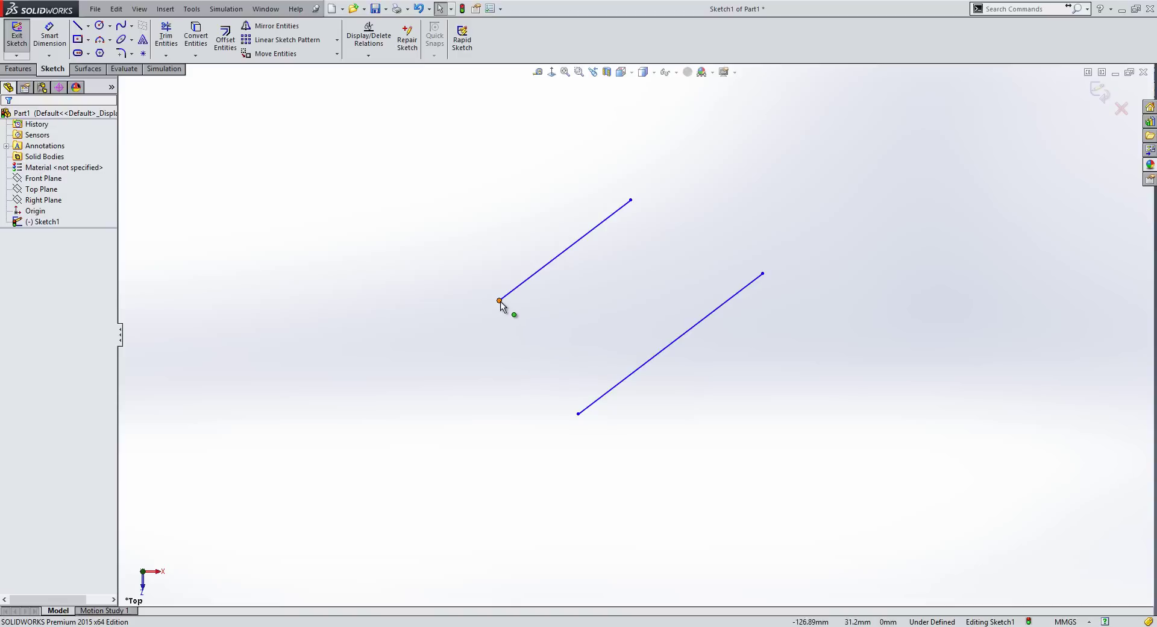
left_click_drag(500, 301, 457, 326)
left_click(452, 376)
left_click(508, 288)
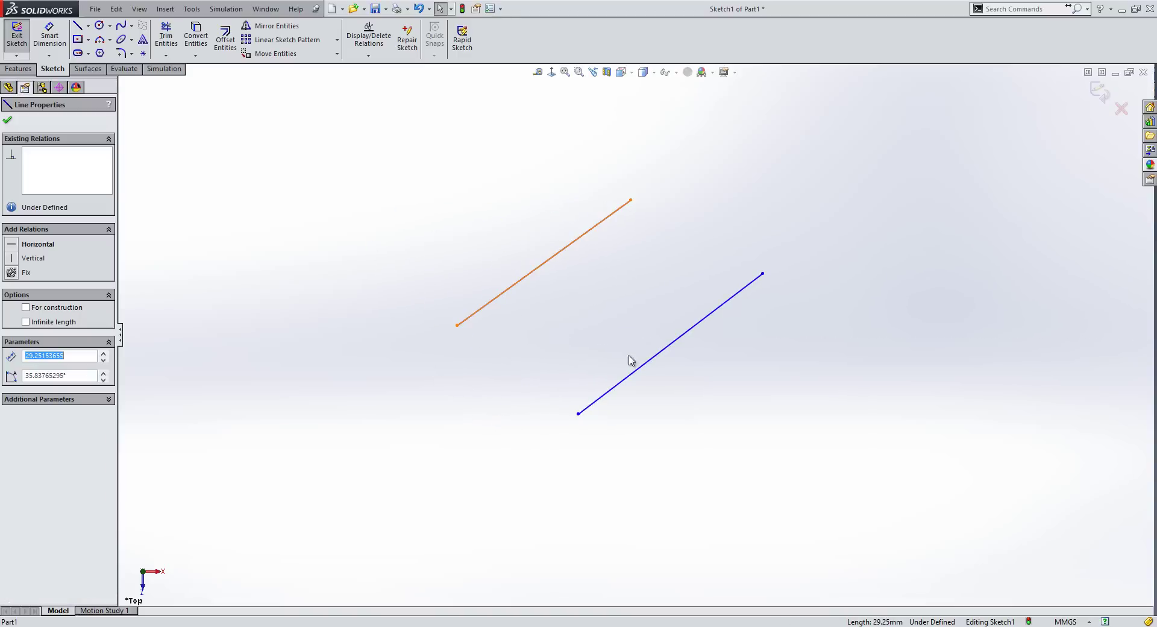
left_click(655, 359, "ctrl")
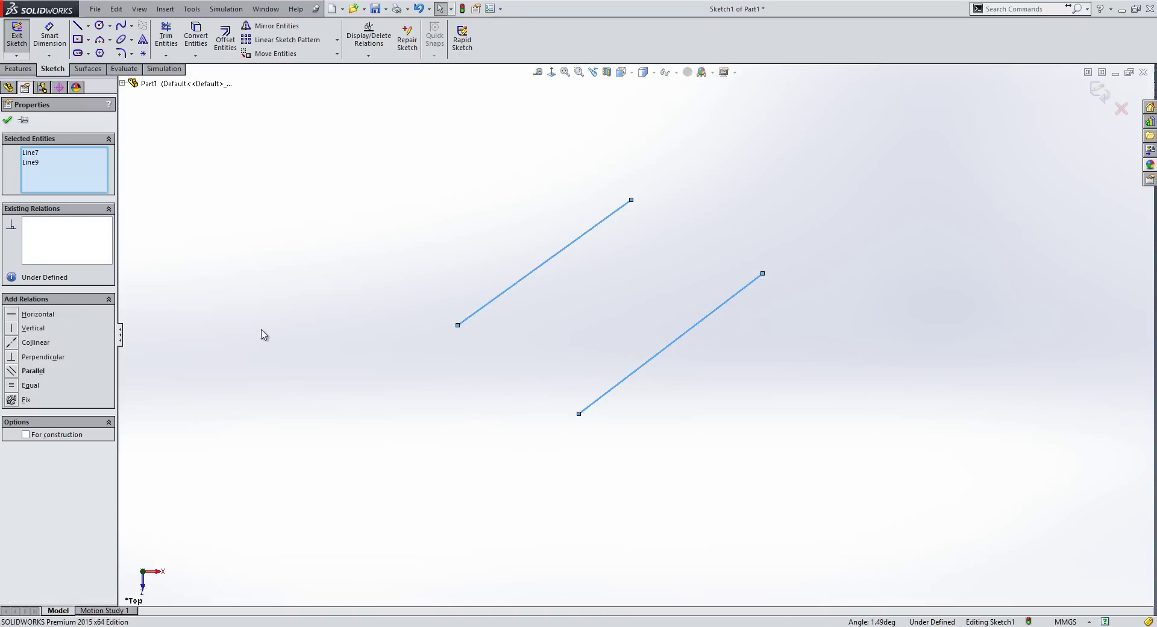
key("Escape")
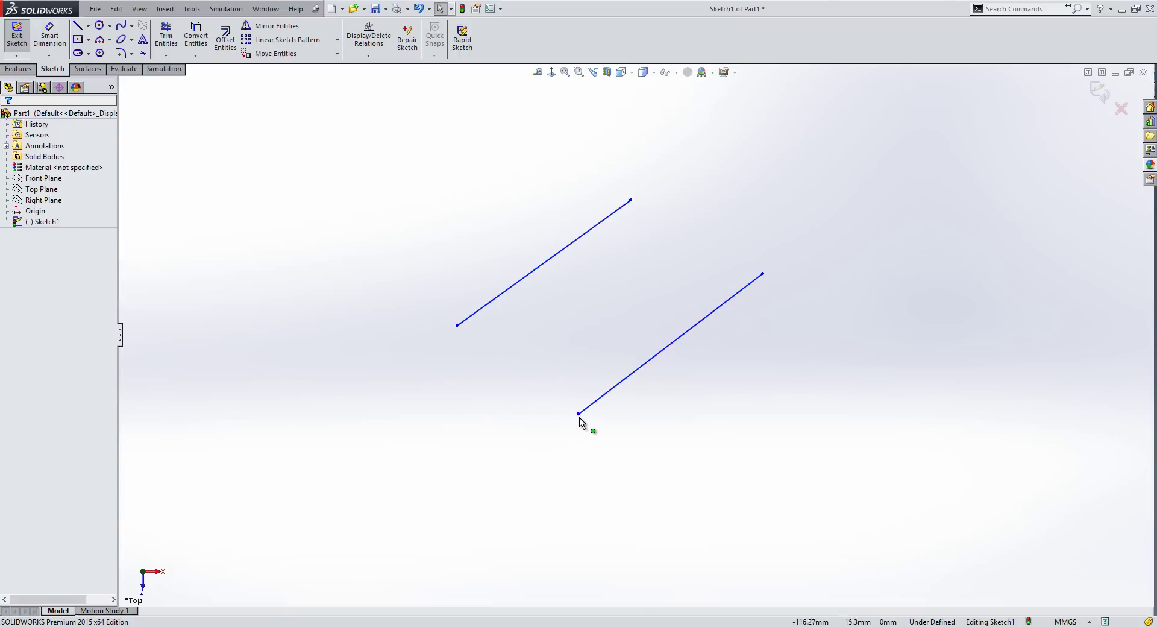
left_click_drag(578, 413, 669, 310)
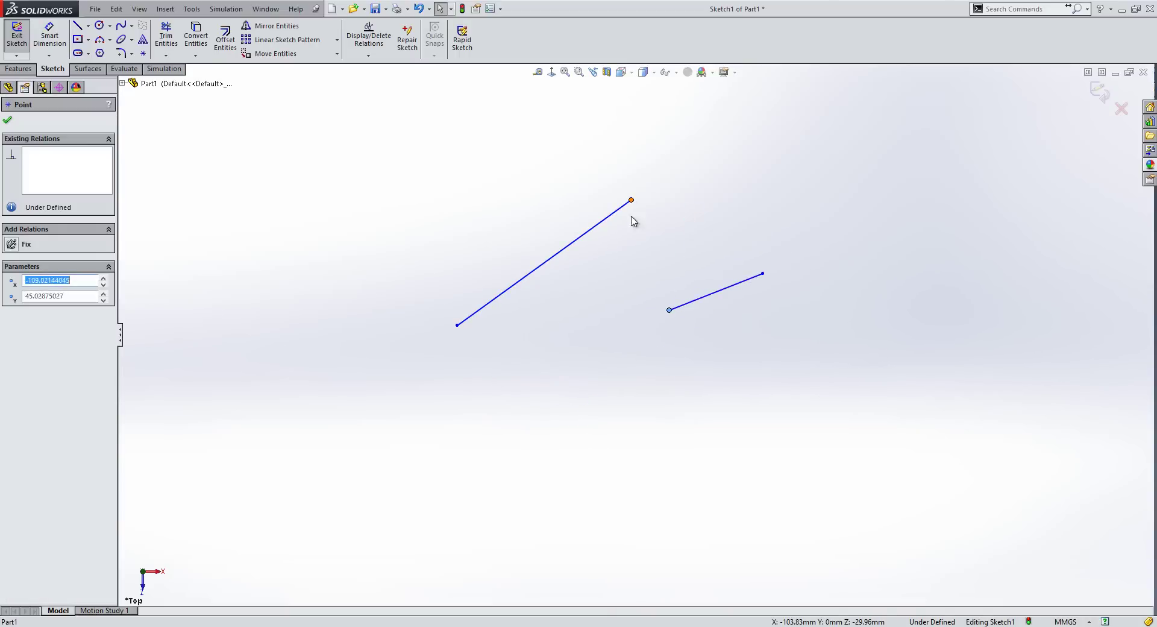
Step: Make Line7 and Line9 collinear and tilt them together by dragging an endpoint
left_click_drag(631, 200, 631, 318)
left_click(658, 369)
left_click(592, 320)
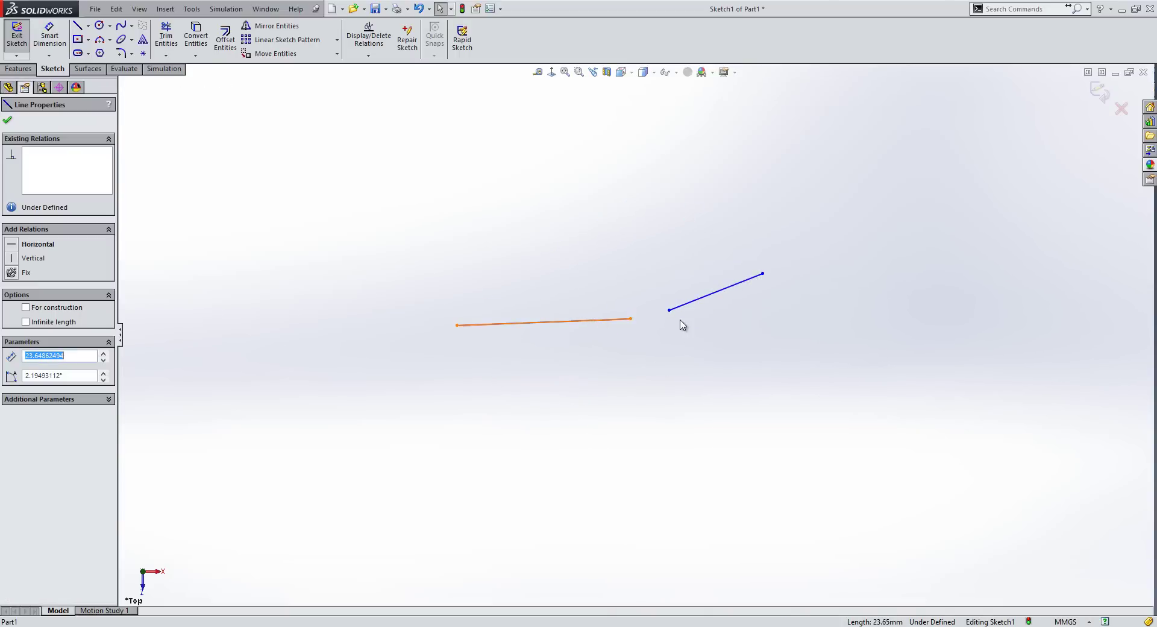
left_click(681, 304, "ctrl")
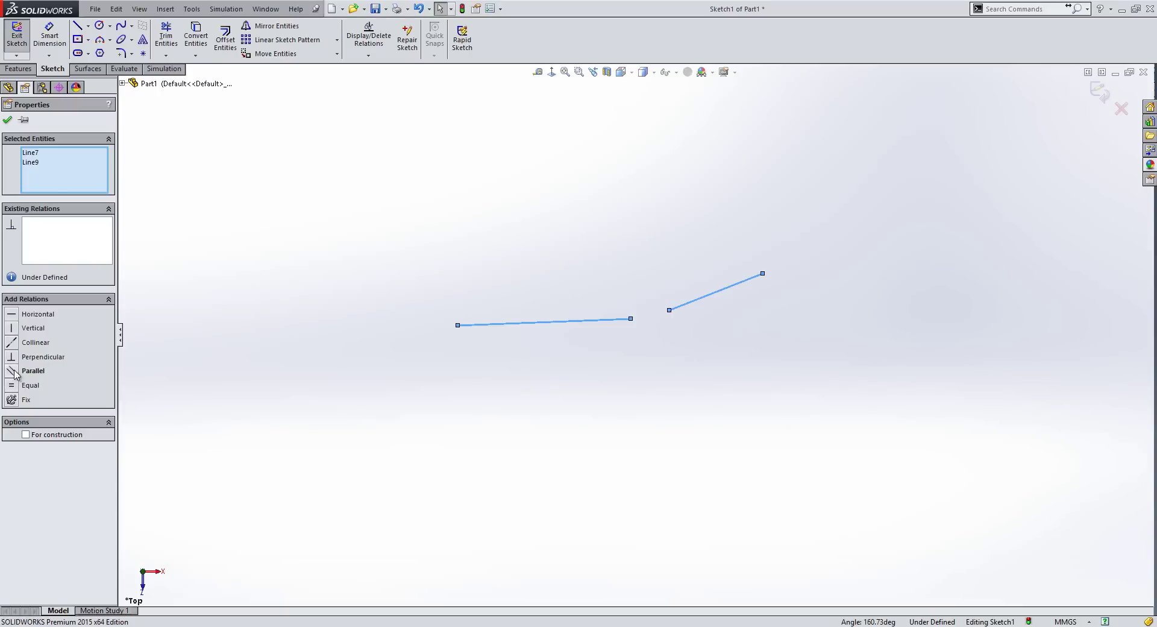
left_click(11, 342)
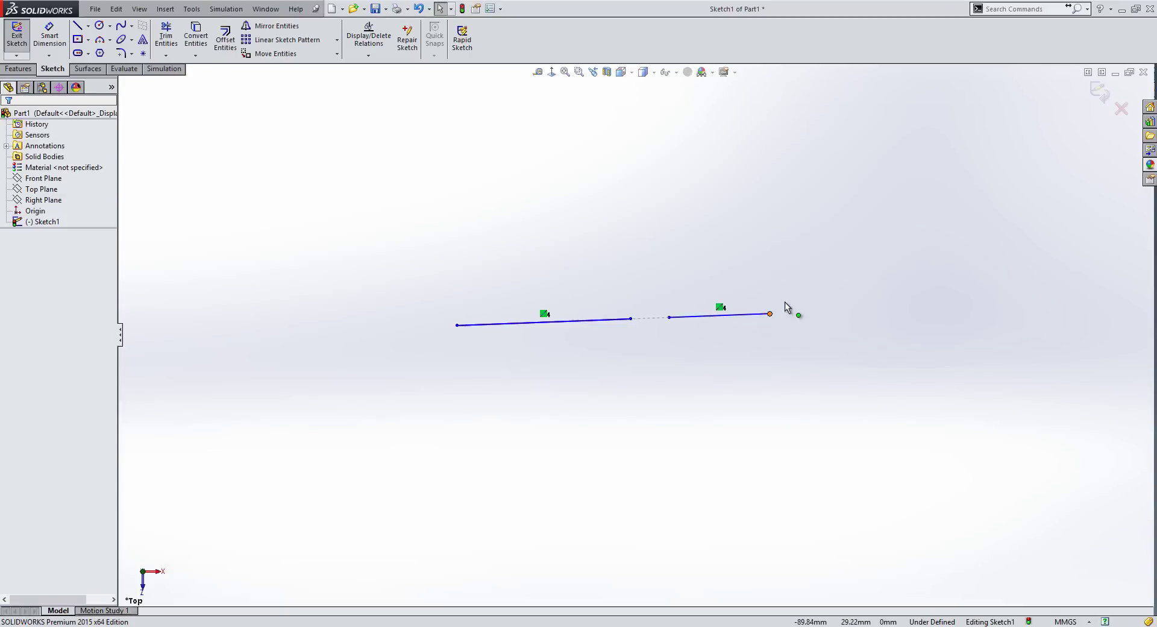
left_click_drag(772, 314, 806, 251)
left_click(691, 464)
Step: Delete the Collinear relation and pick the left line
left_click(541, 301)
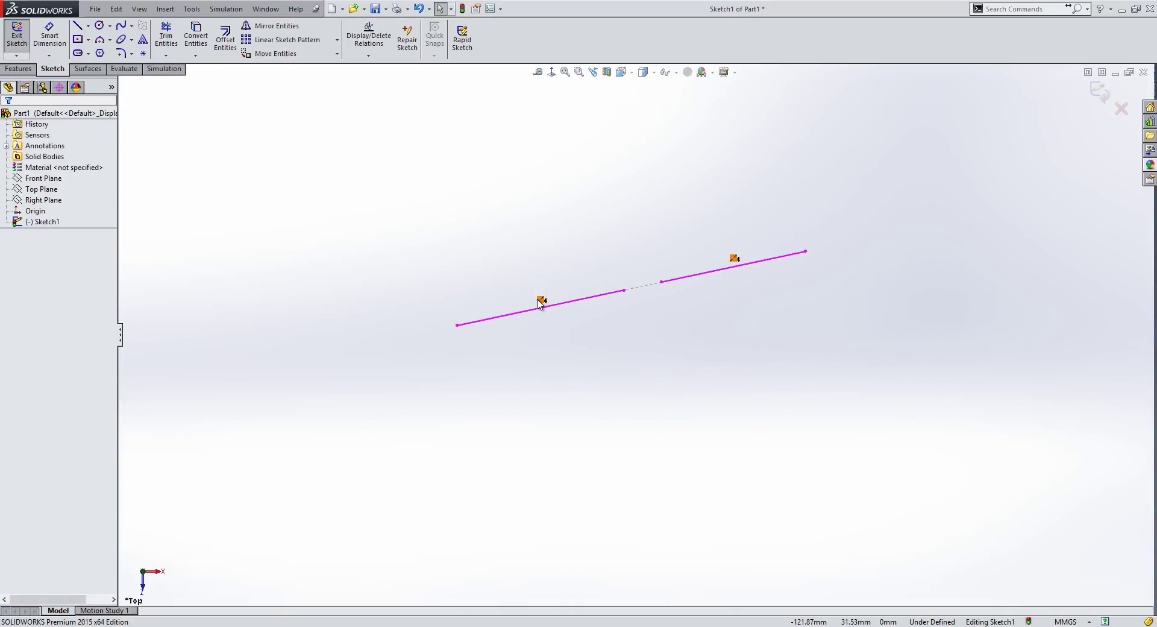
key("Delete")
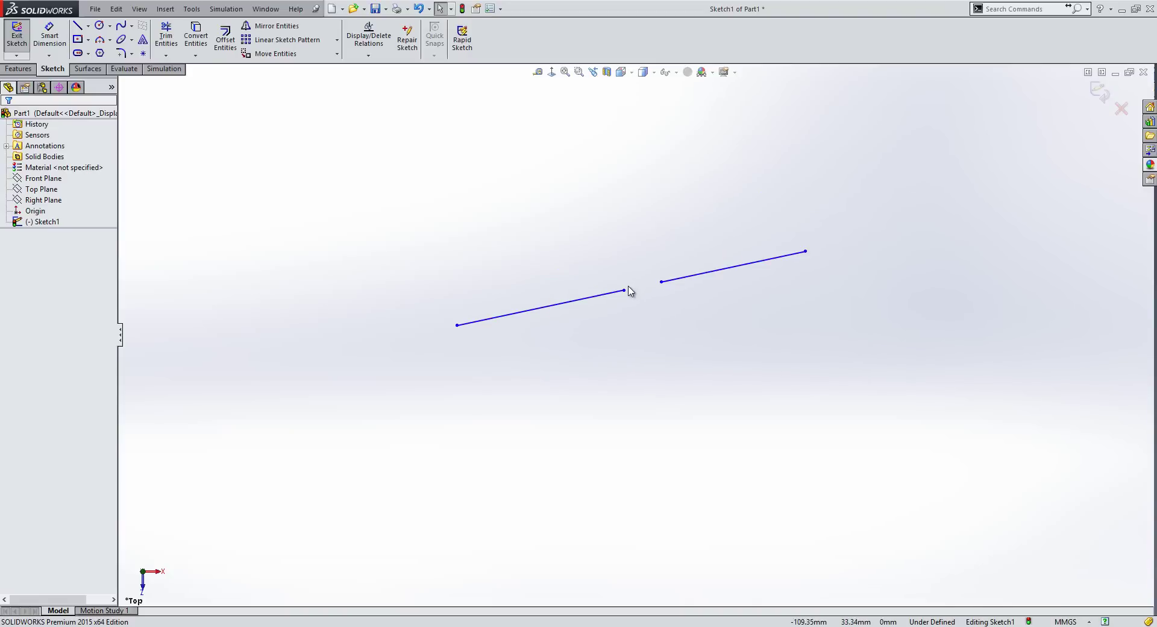
left_click(601, 295)
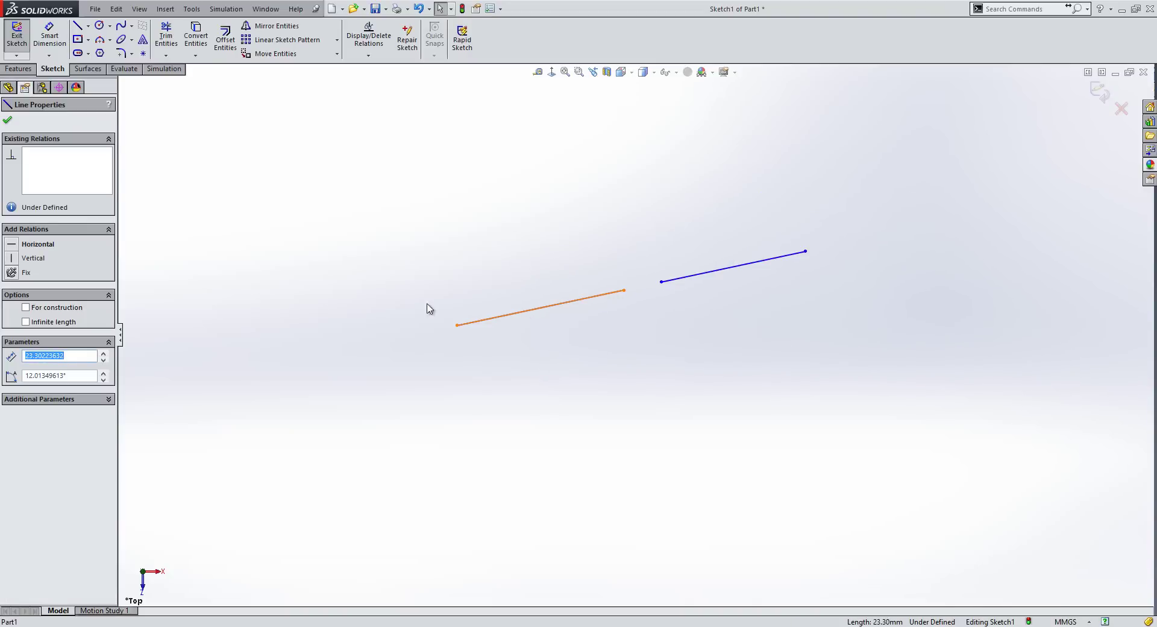
Step: Make the left line horizontal and the slanted line vertical, then drag their endpoints
left_click(12, 245)
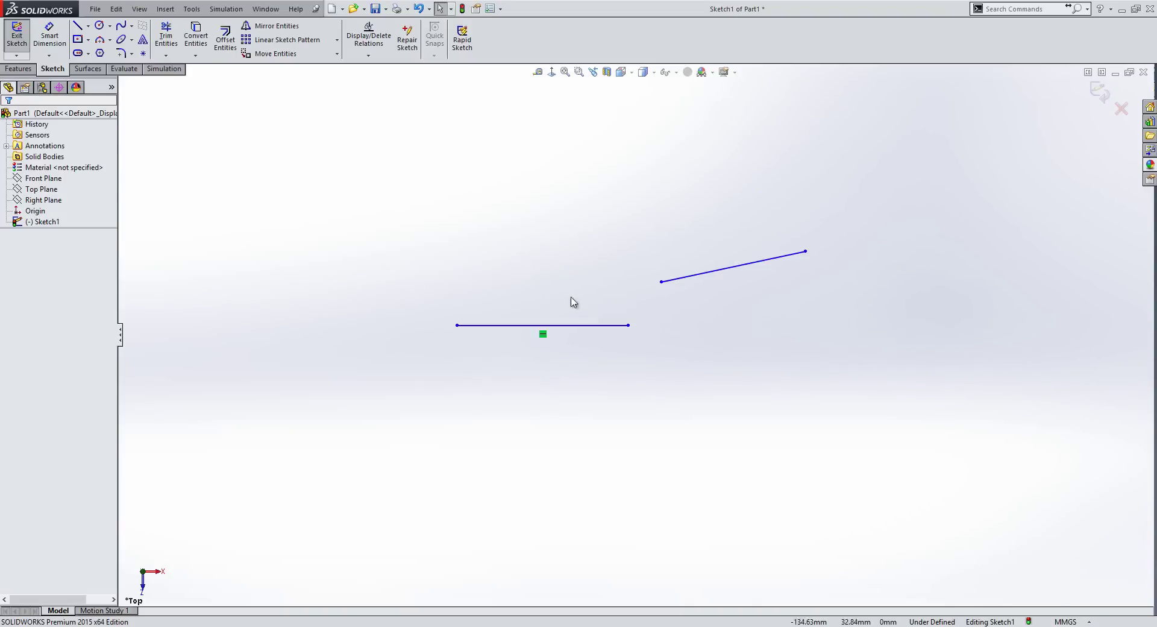
left_click(687, 277)
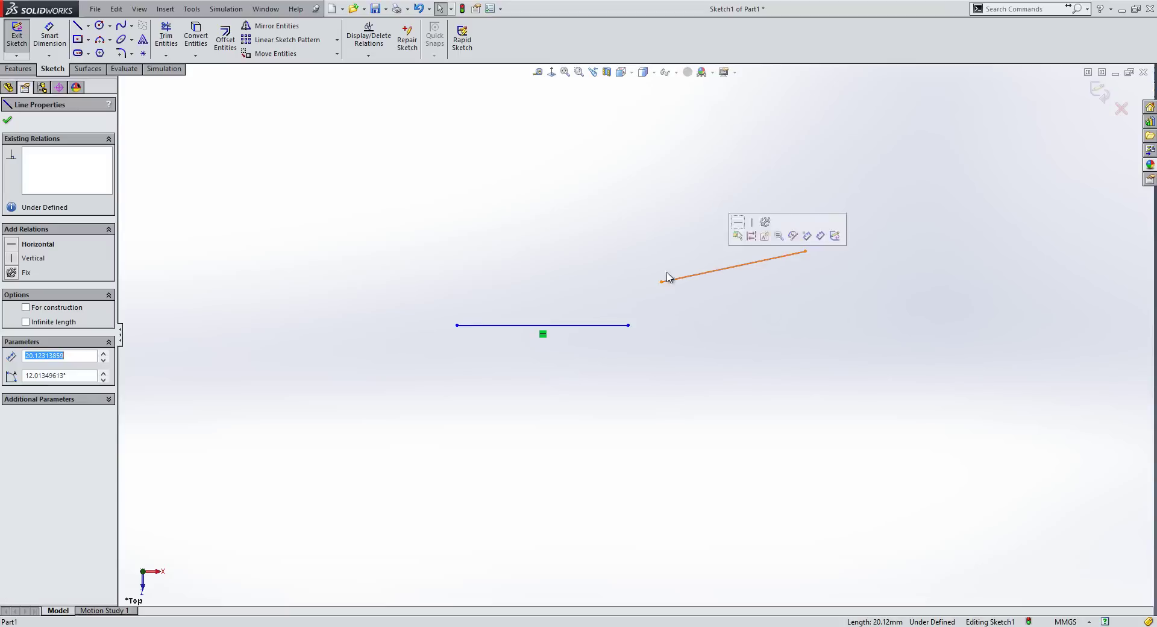
left_click(13, 260)
left_click_drag(629, 326, 596, 373)
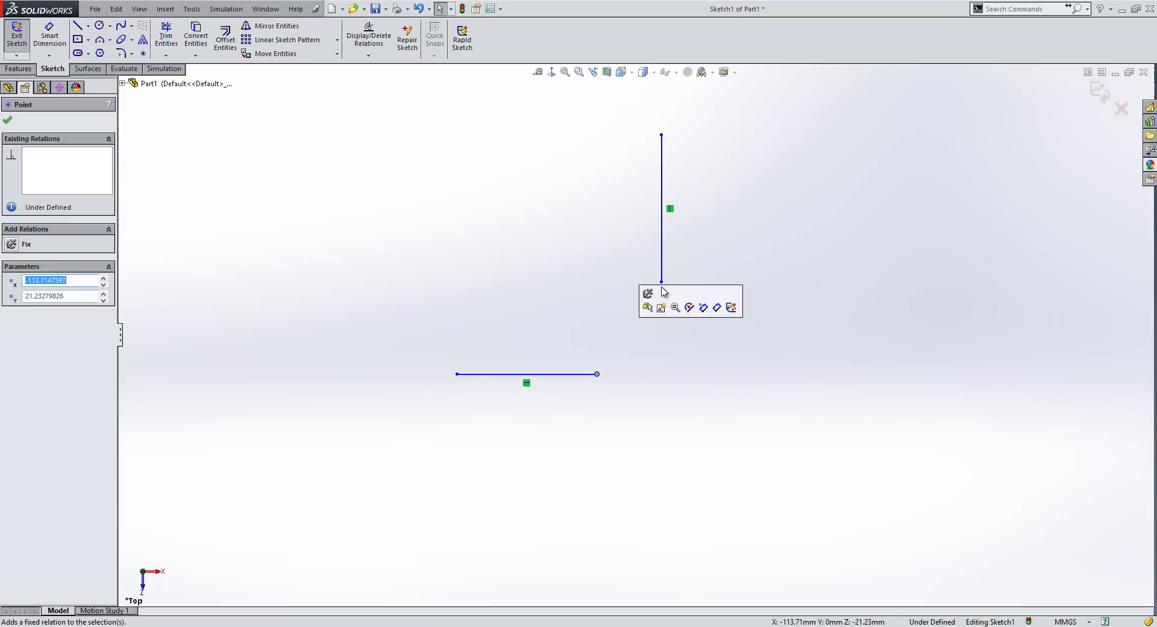
left_click_drag(661, 281, 674, 337)
left_click(603, 342)
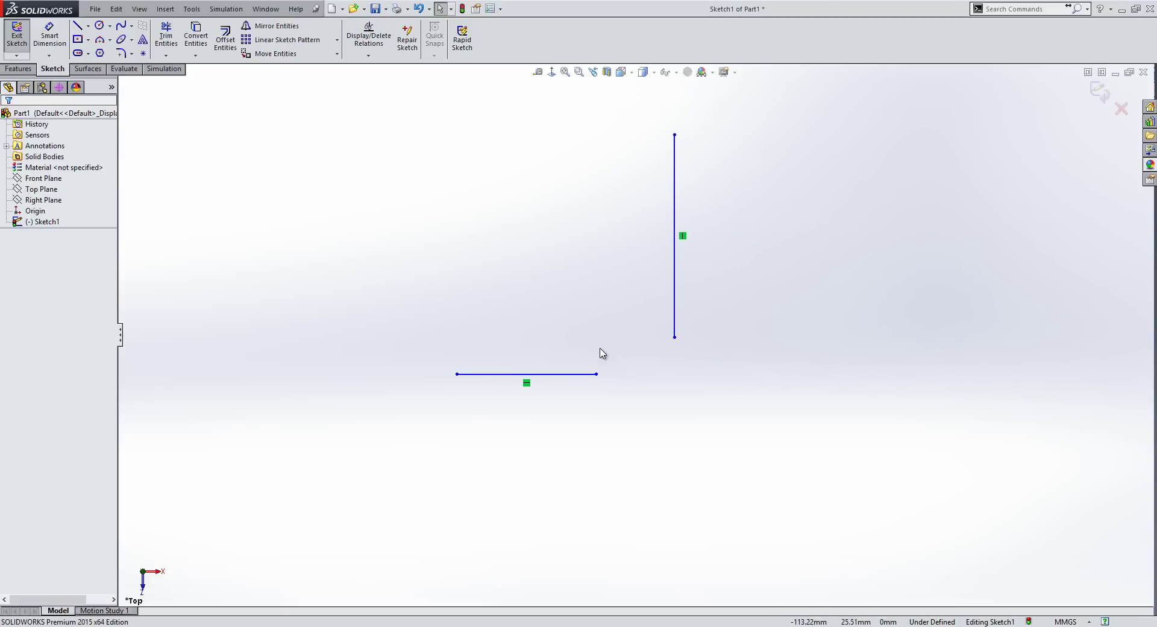
Step: Delete the Horizontal and Vertical relations and drag endpoints to tilt both lines
left_click(527, 383)
key("Delete")
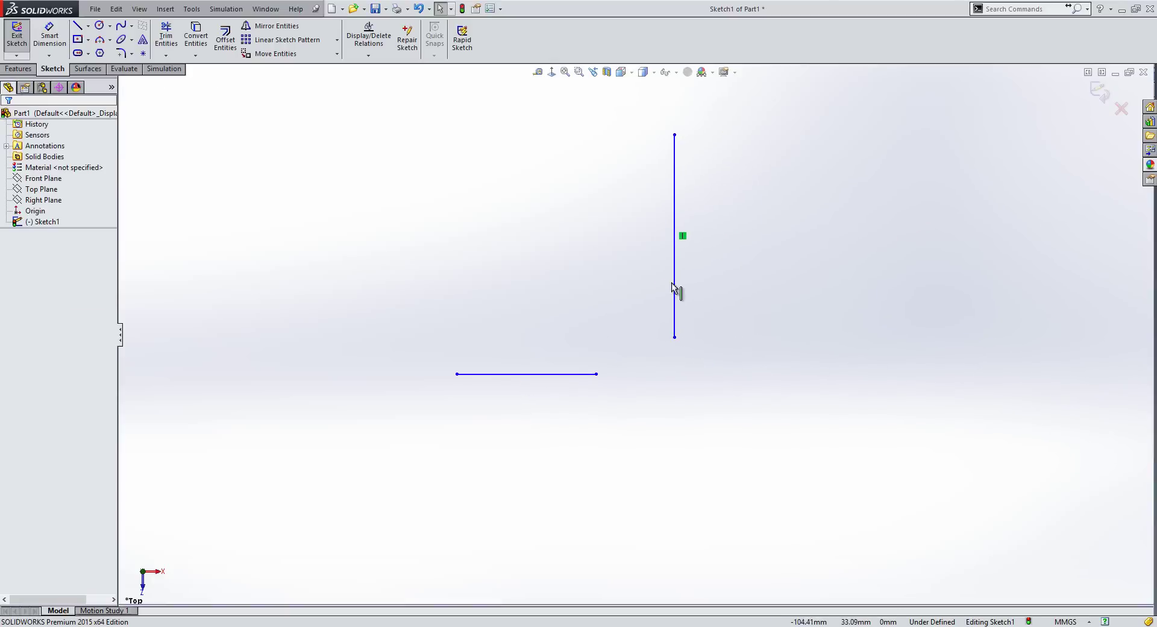
left_click(683, 236)
key("Delete")
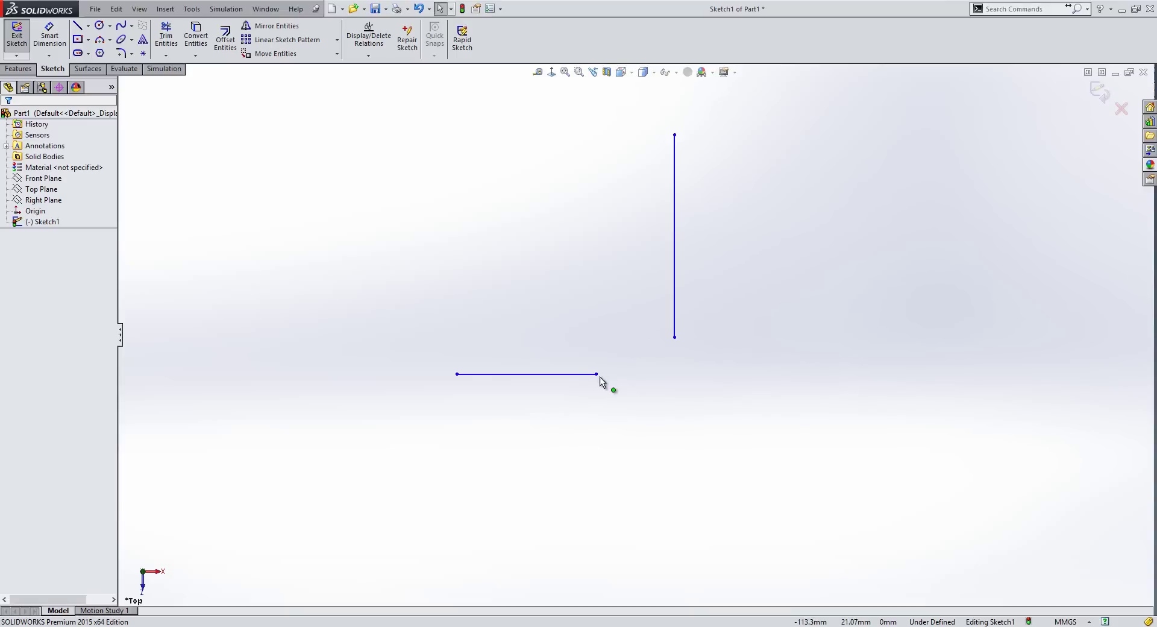
left_click_drag(598, 374, 550, 227)
left_click_drag(675, 135, 693, 197)
left_click(599, 215)
Step: Add an Equal relation to the two lines and drag endpoints to show matching lengths
left_click(470, 348)
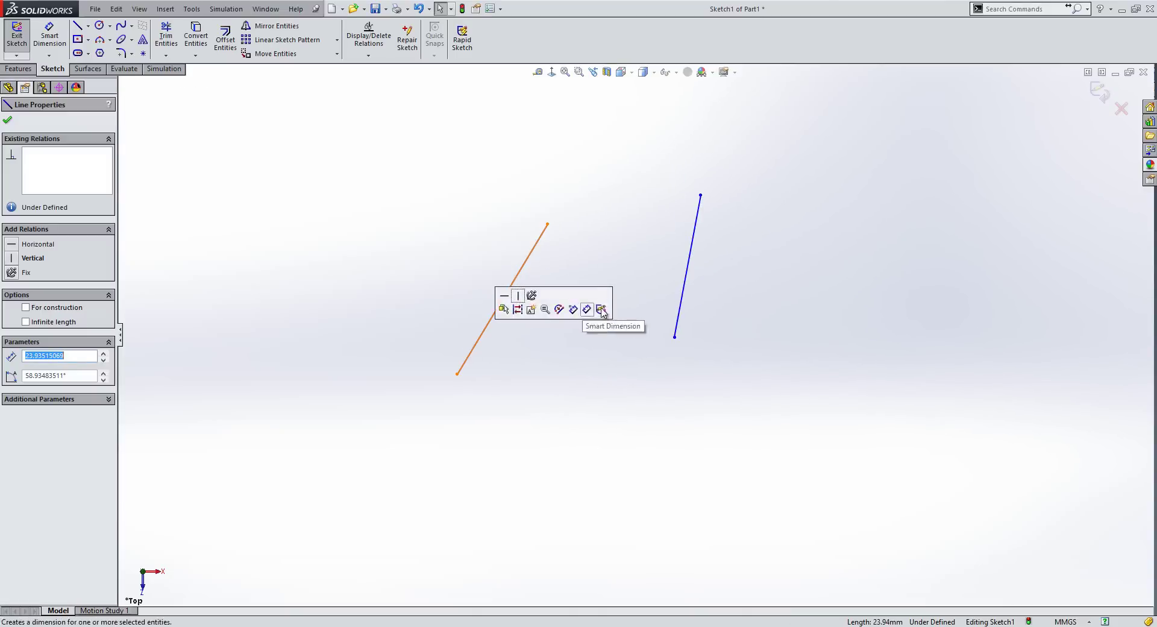
left_click(686, 266, "ctrl")
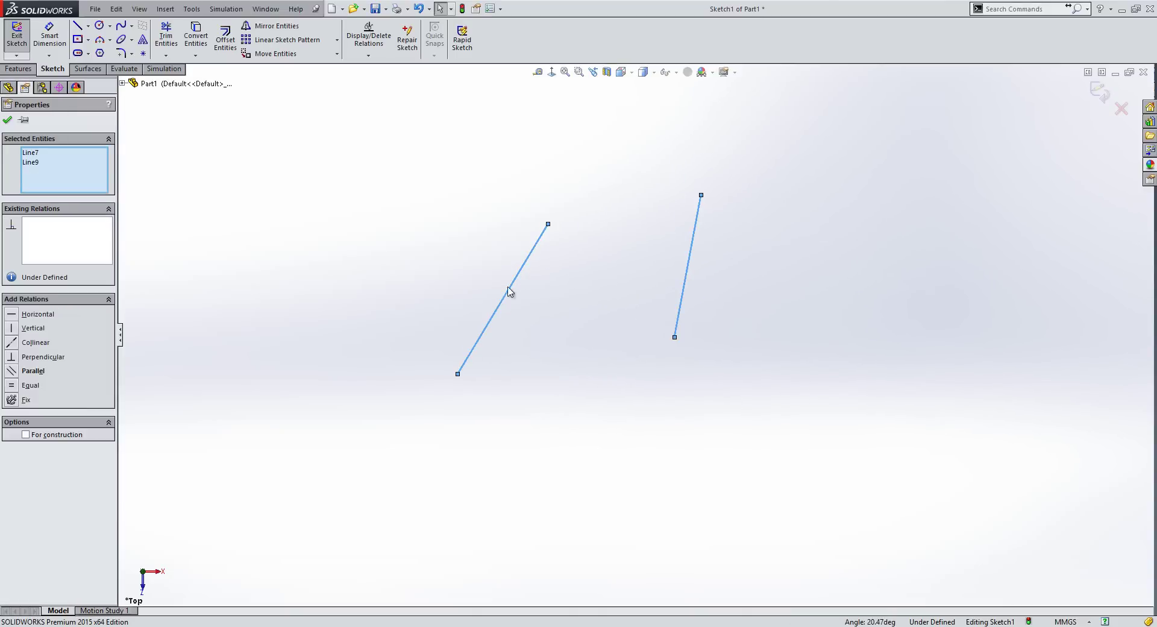
left_click(13, 386)
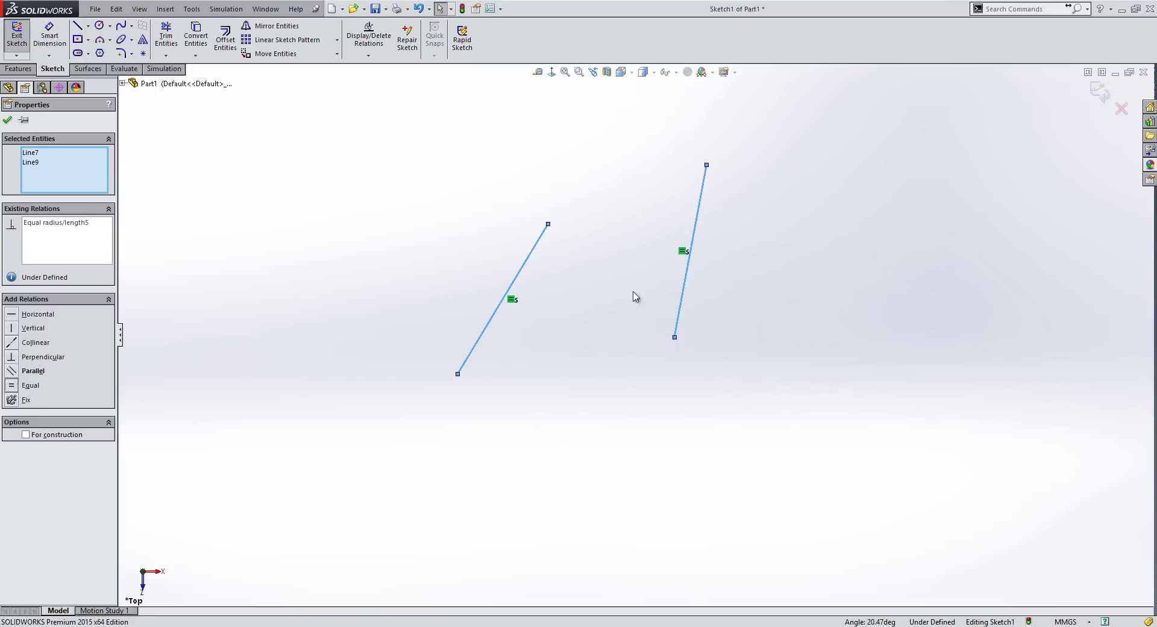
left_click_drag(458, 373, 338, 397)
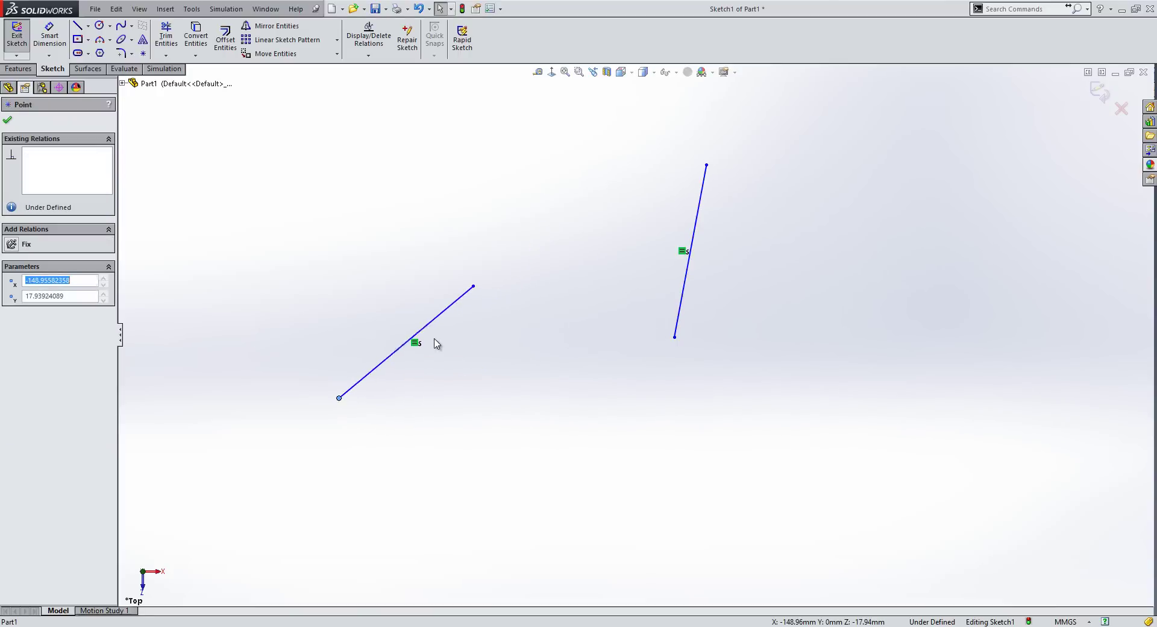
left_click_drag(472, 287, 582, 197)
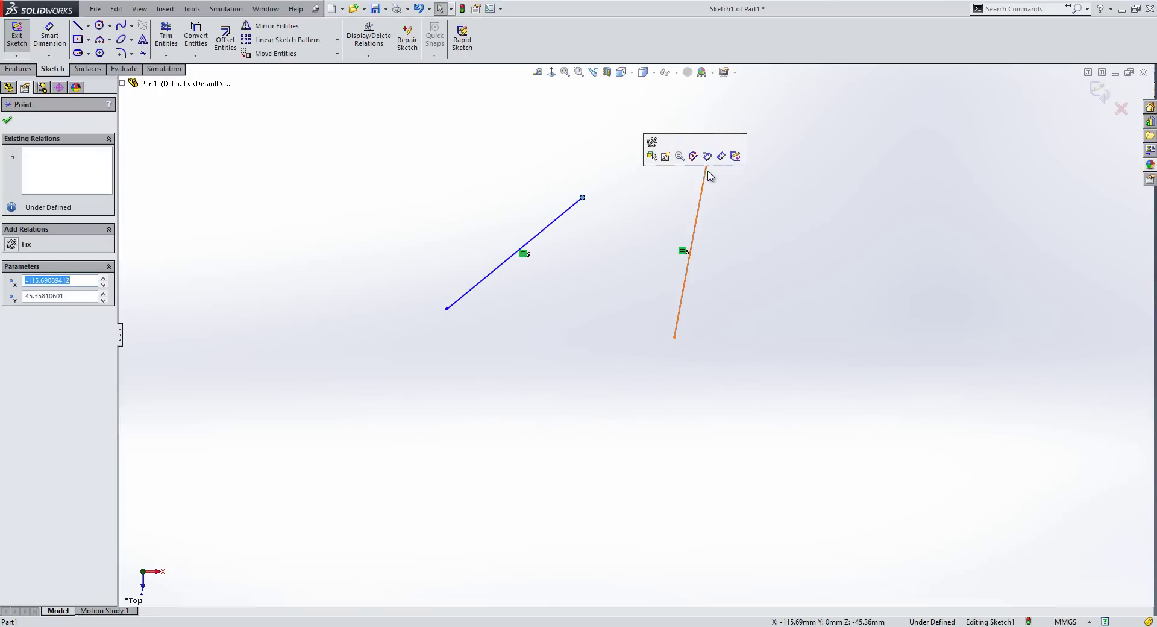
left_click_drag(676, 340, 589, 416)
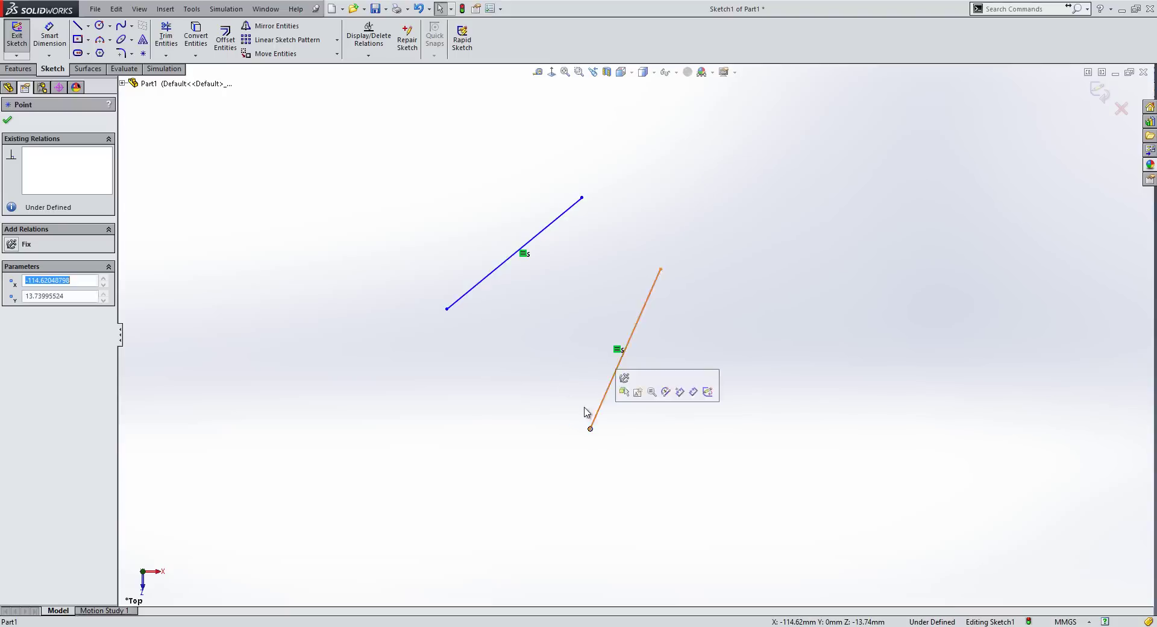
left_click(392, 314)
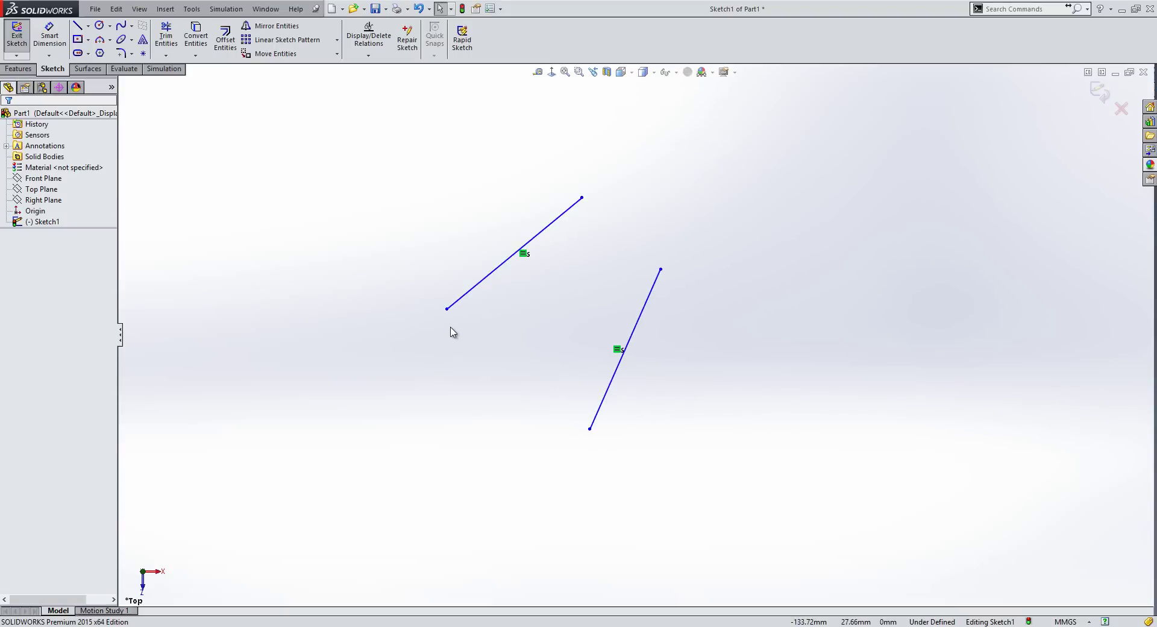
Step: Fix the left line's lower endpoint and stretch the line, resizing its equal partner
left_click(446, 308)
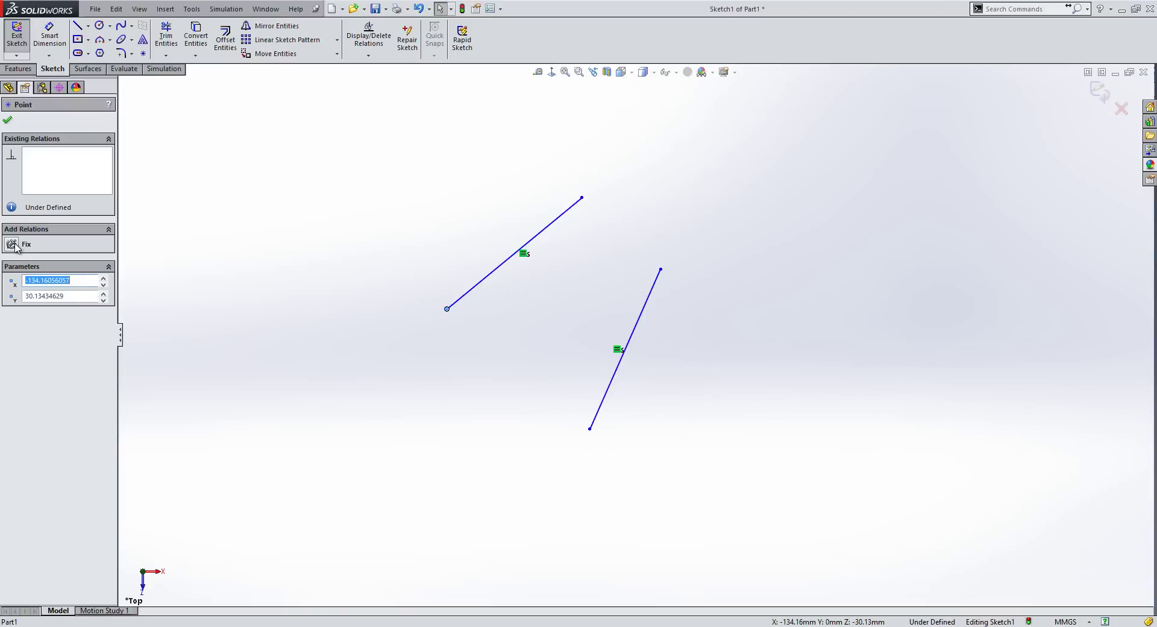
left_click(13, 244)
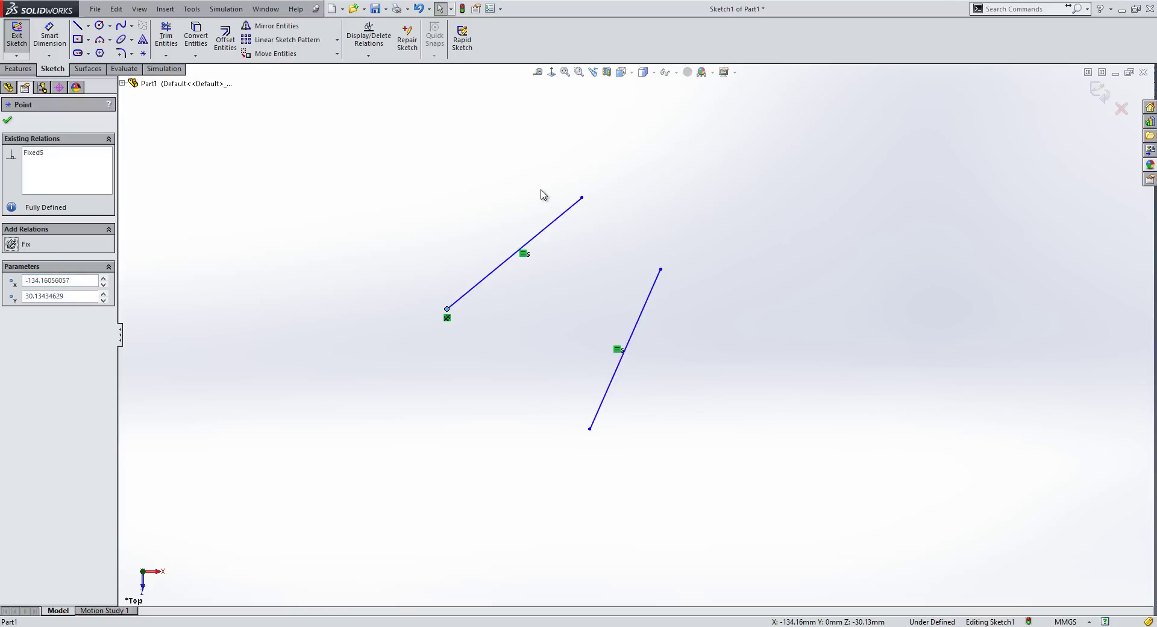
mouse_move(581, 197)
left_mouse_down()
mouse_move(681, 149)
mouse_move(582, 172)
mouse_move(235, 187)
mouse_move(236, 422)
mouse_move(237, 278)
mouse_move(425, 251)
mouse_move(370, 160)
mouse_move(492, 192)
mouse_move(265, 169)
mouse_move(199, 356)
mouse_move(211, 425)
mouse_move(478, 191)
mouse_move(572, 205)
mouse_move(577, 195)
left_mouse_up()
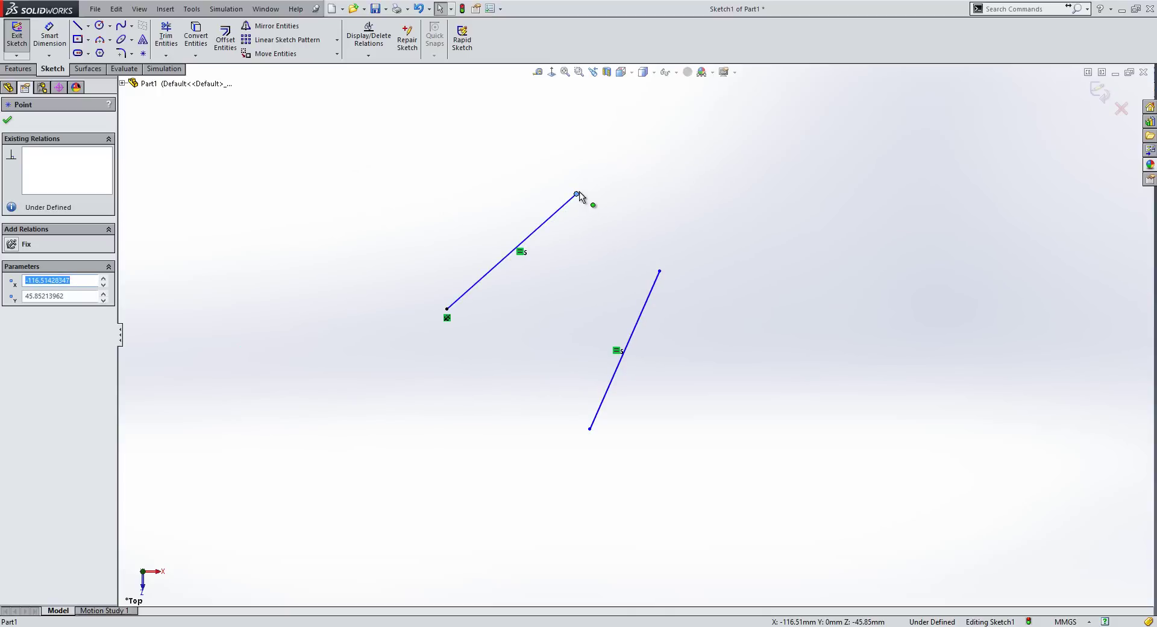
left_click_drag(578, 196, 483, 193)
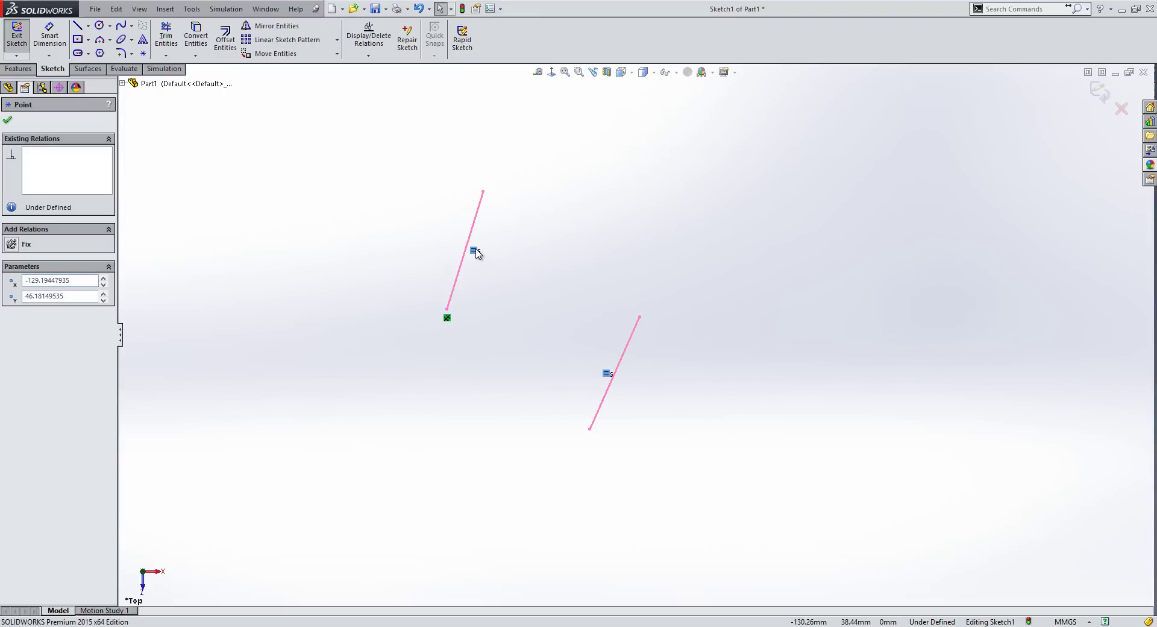
left_click(449, 325)
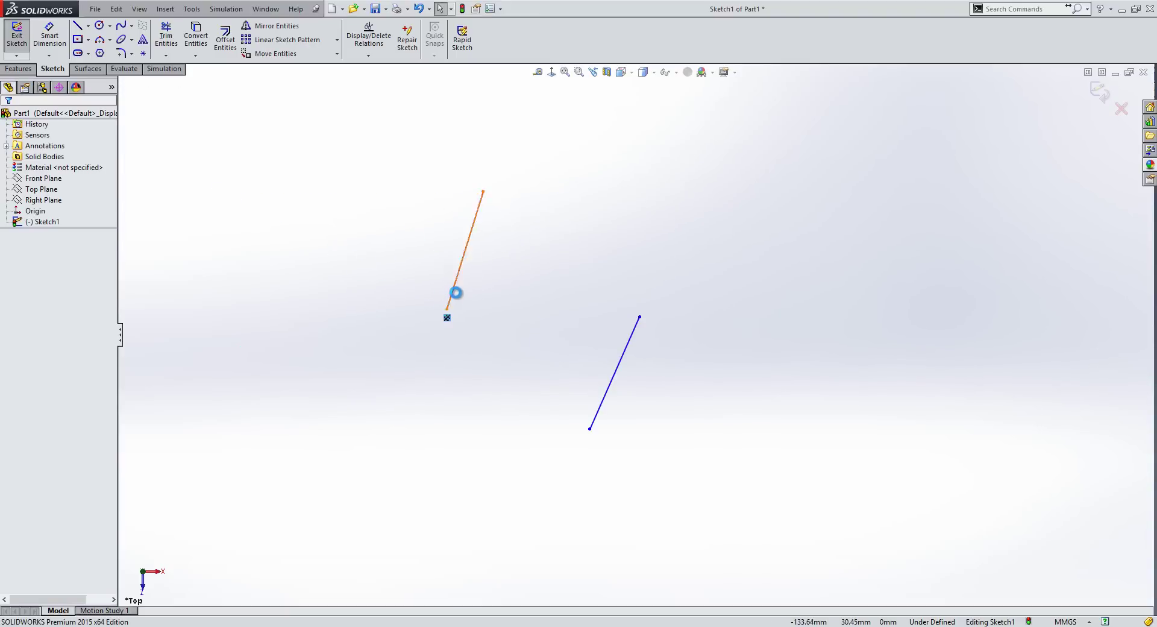
Step: Delete both free-standing lines, leaving the sketch empty
left_click(453, 292)
left_click(610, 371)
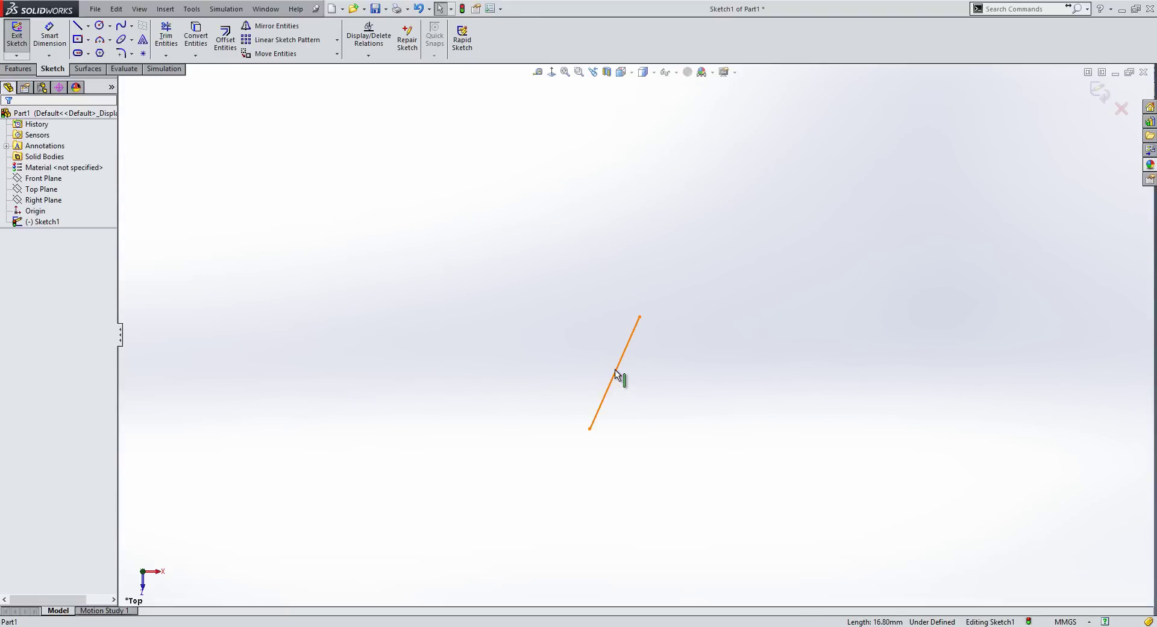
left_click(615, 370)
key("Delete")
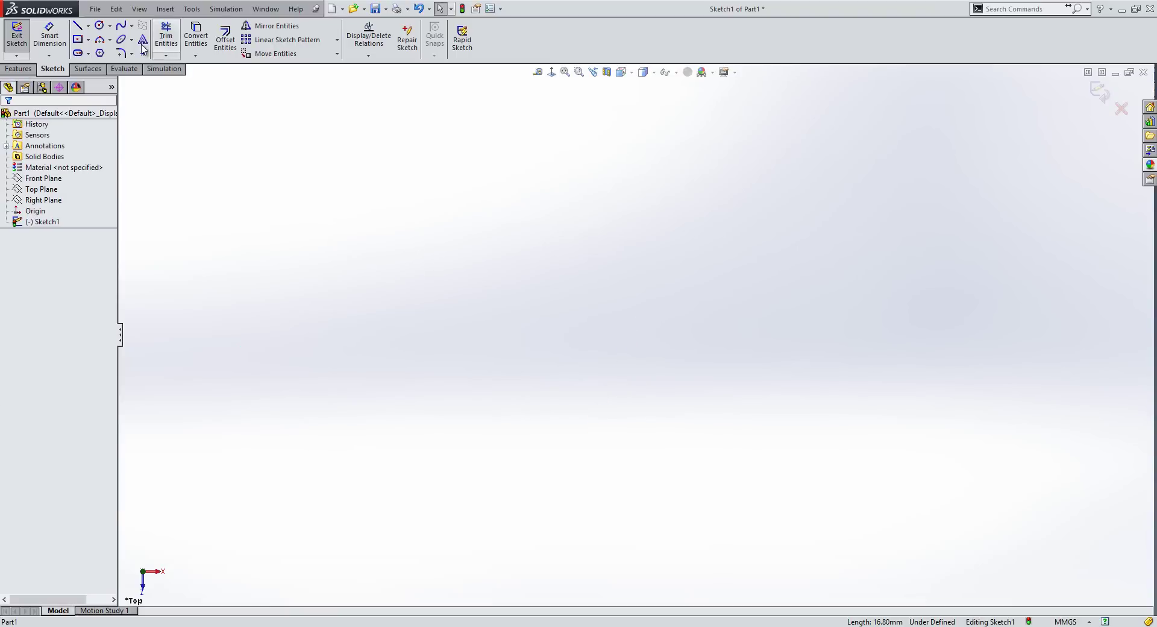
Step: Draw six circles of different sizes across the sketch with the Circle tool
key("c")
left_click(405, 247)
left_click(421, 269)
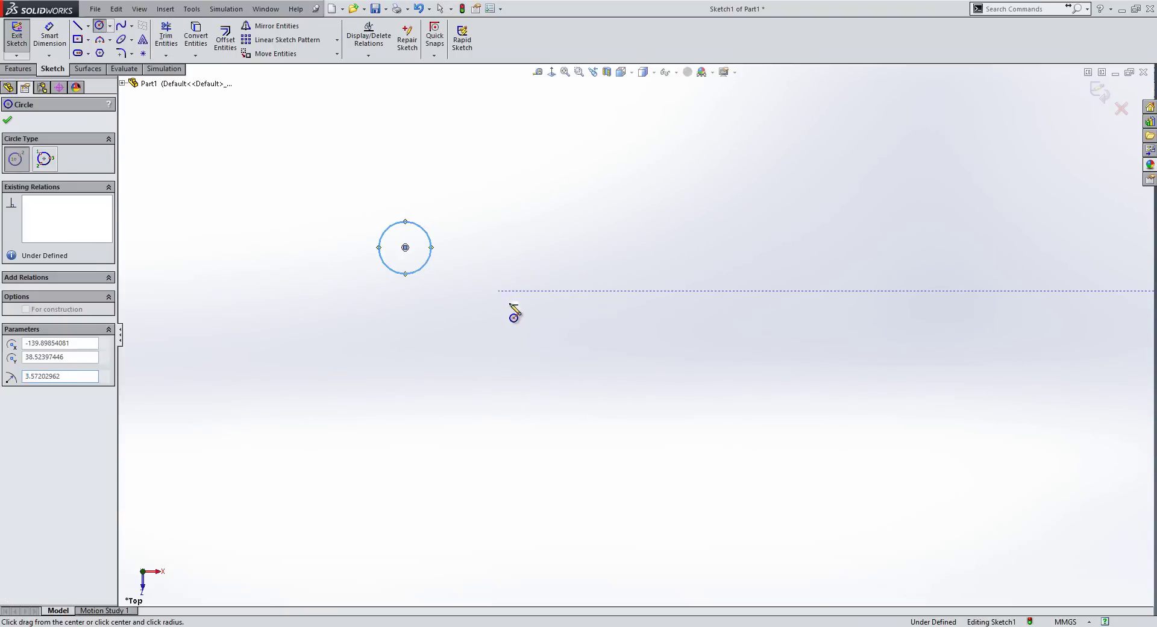
left_click(498, 291)
left_click(518, 311)
left_click(431, 351)
left_click(439, 368)
left_click(549, 427)
left_click(505, 429)
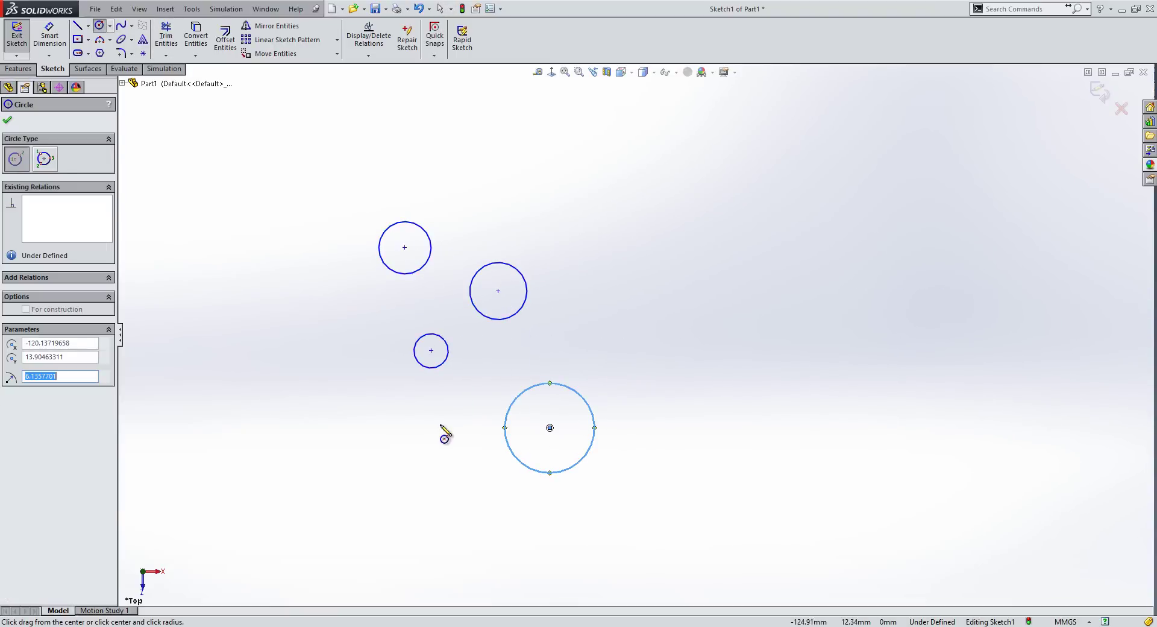
left_click(420, 428)
left_click(441, 447)
left_click(643, 302)
left_click(666, 337)
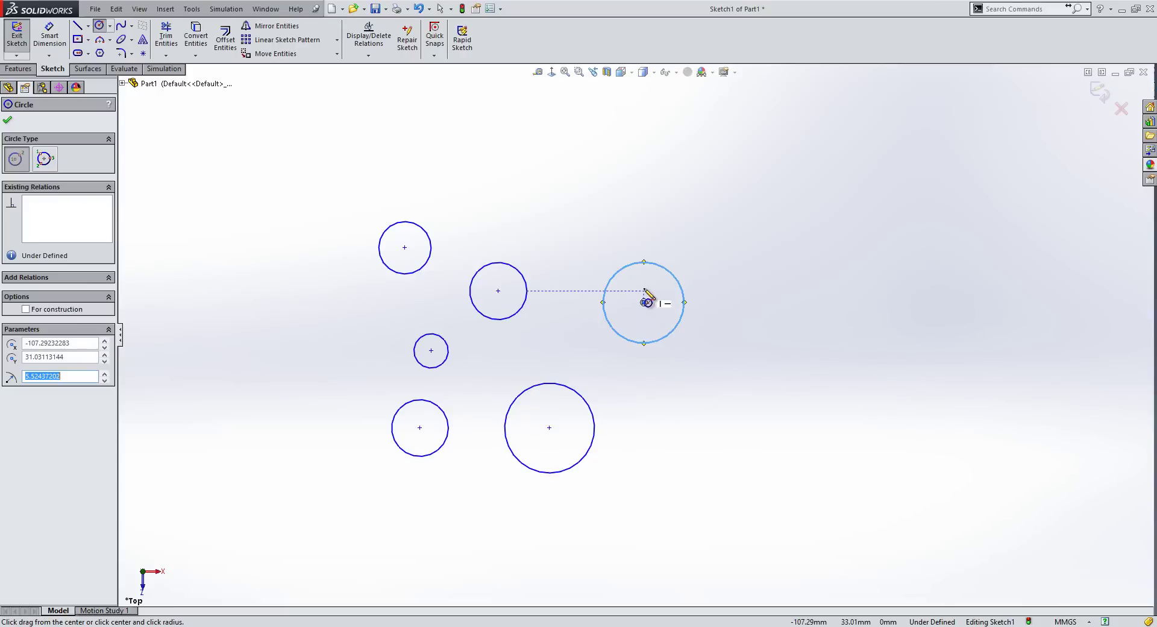
key("Escape")
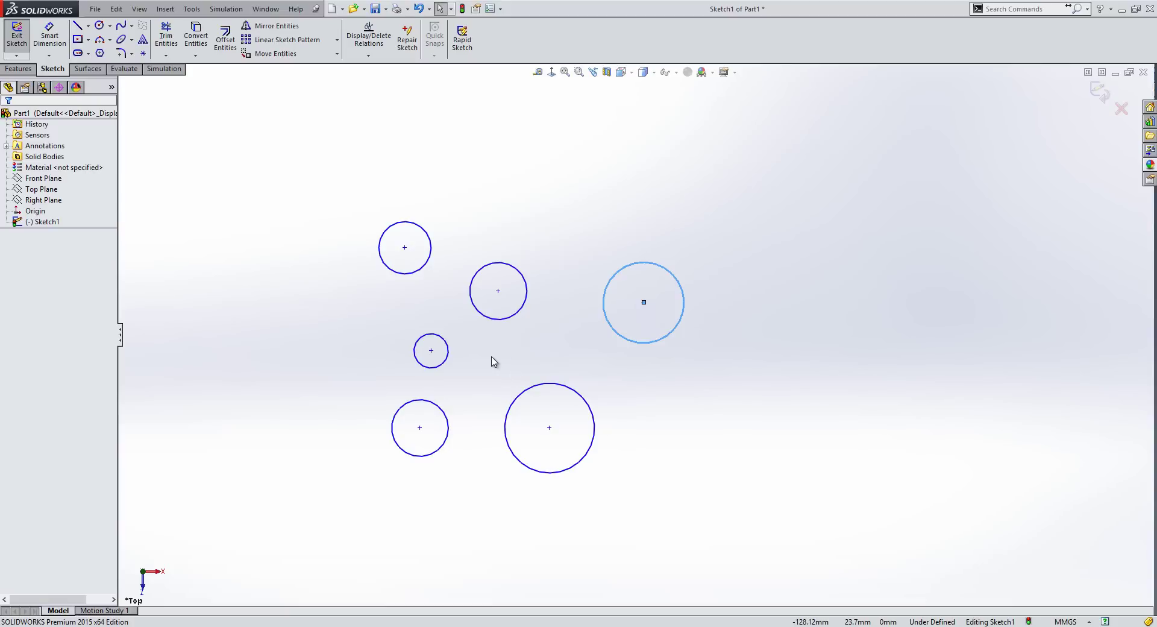
Step: Make all six circles Equal, then drag the top-left circle larger to resize them all
left_click_drag(730, 520, 301, 152)
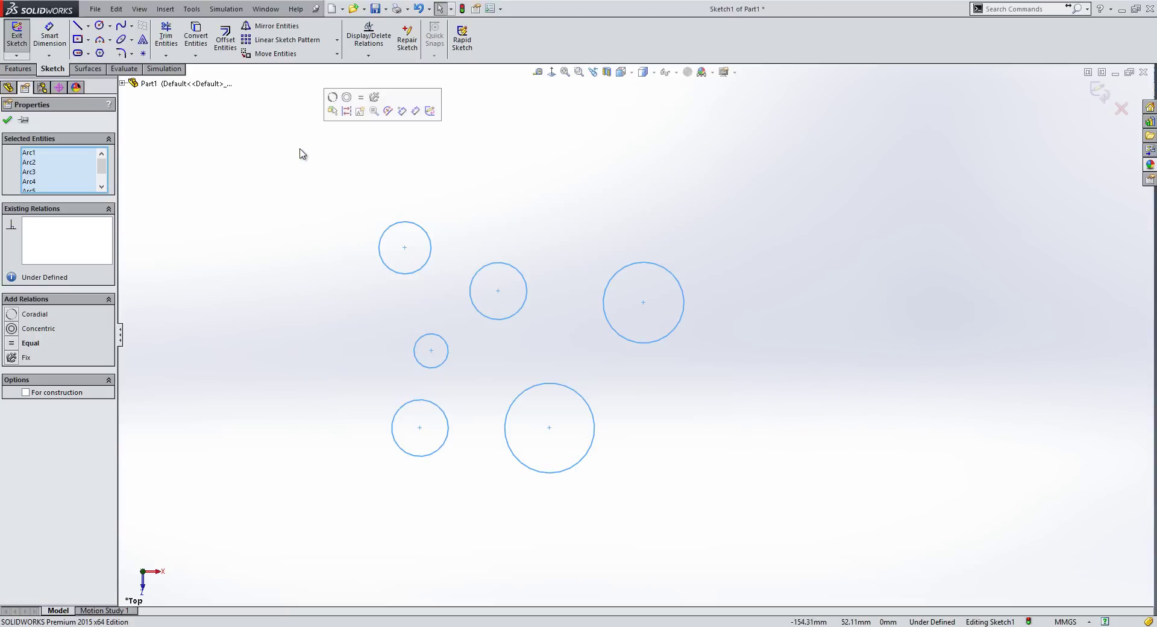
left_click(14, 343)
mouse_move(414, 223)
left_mouse_down()
mouse_move(402, 204)
mouse_move(405, 224)
left_mouse_up()
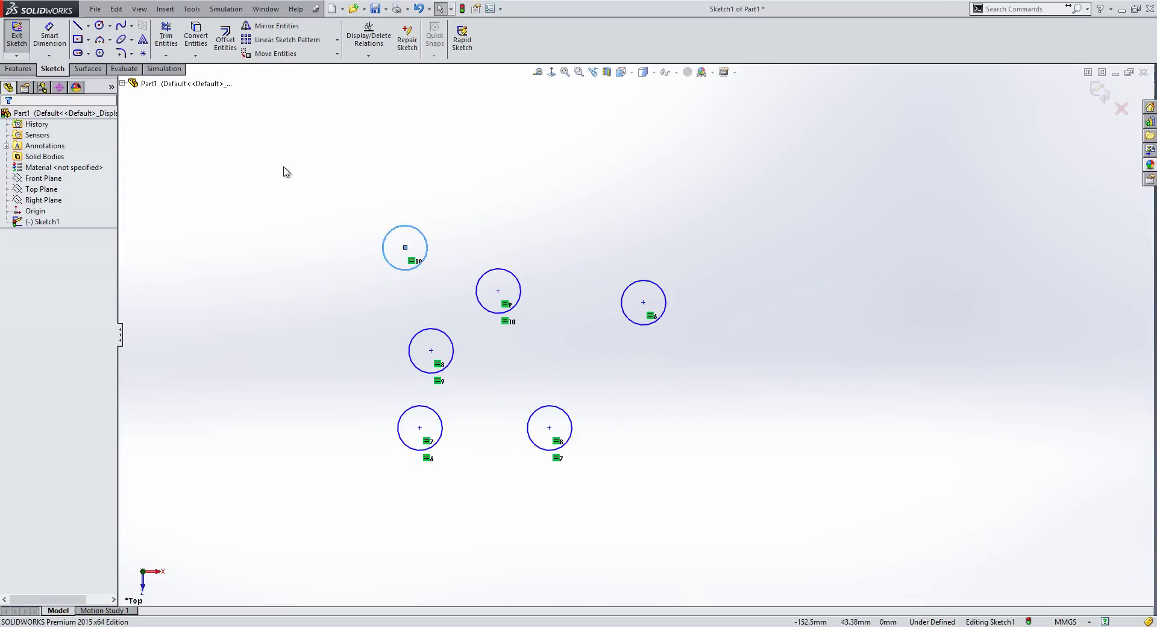
Step: Give the top-left circle a ⌀10 diameter dimension, resizing all the equal circles
left_click(49, 35)
left_click(420, 230)
left_click(455, 193)
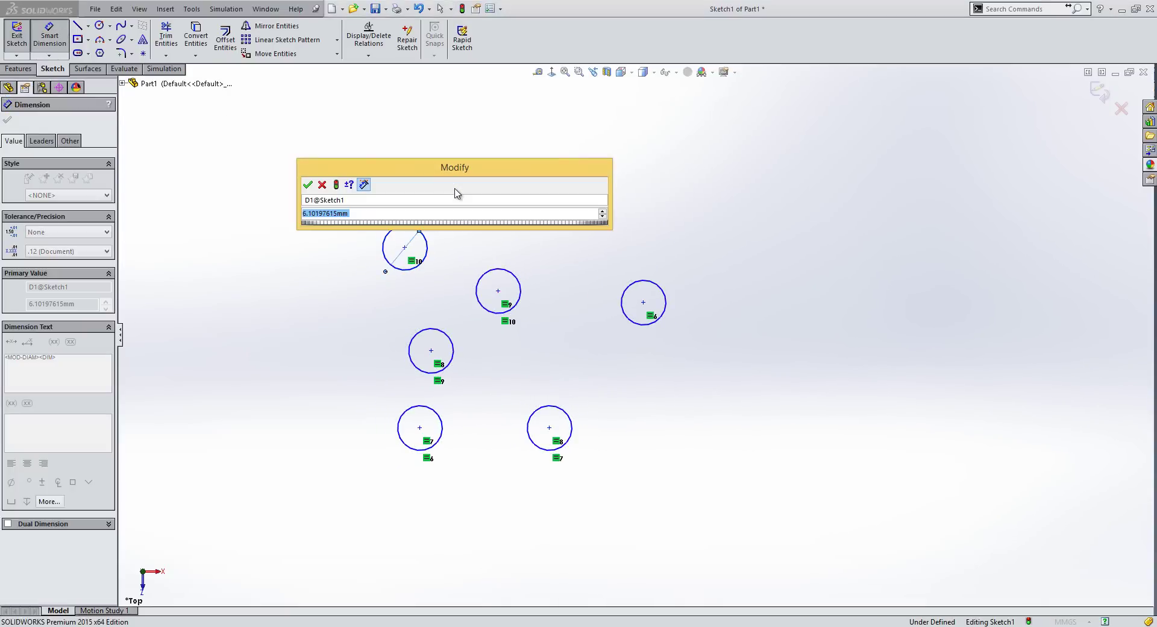
type("10")
key("Return")
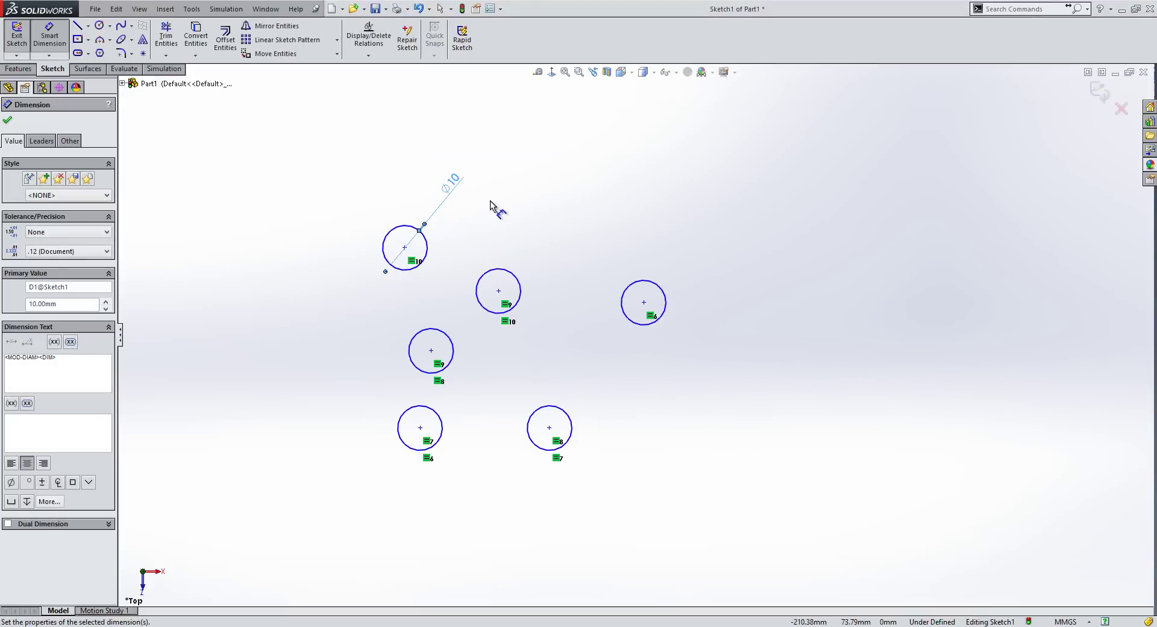
key("Escape")
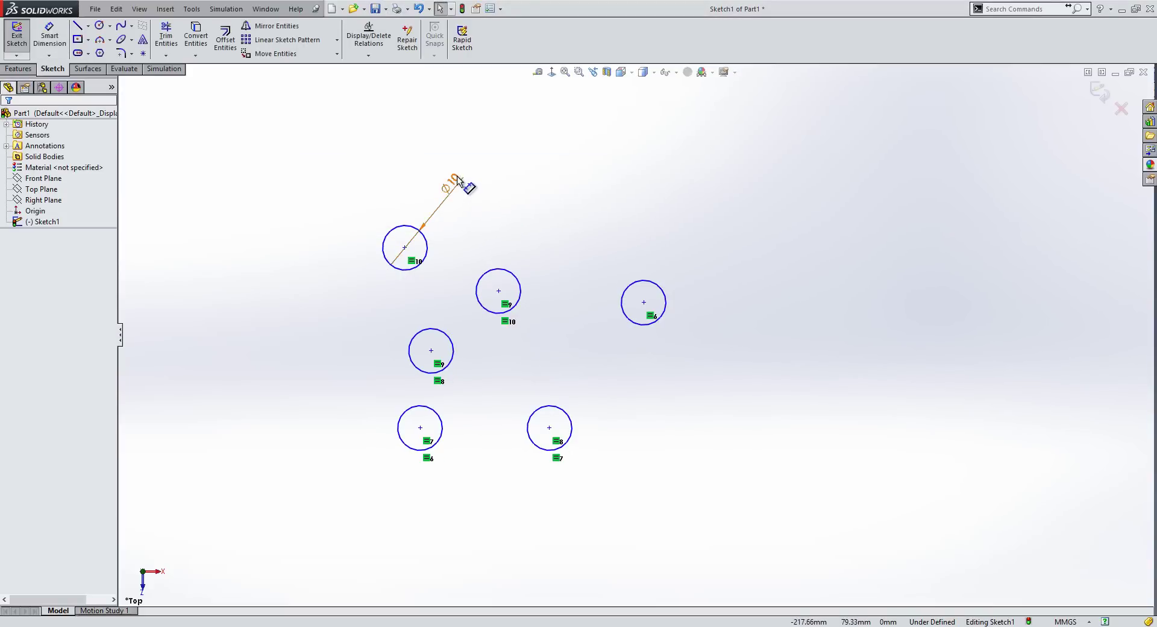
Step: Change the diameter to ⌀12, then delete all circles and the dimension
left_click(456, 179)
type("12")
key("Return")
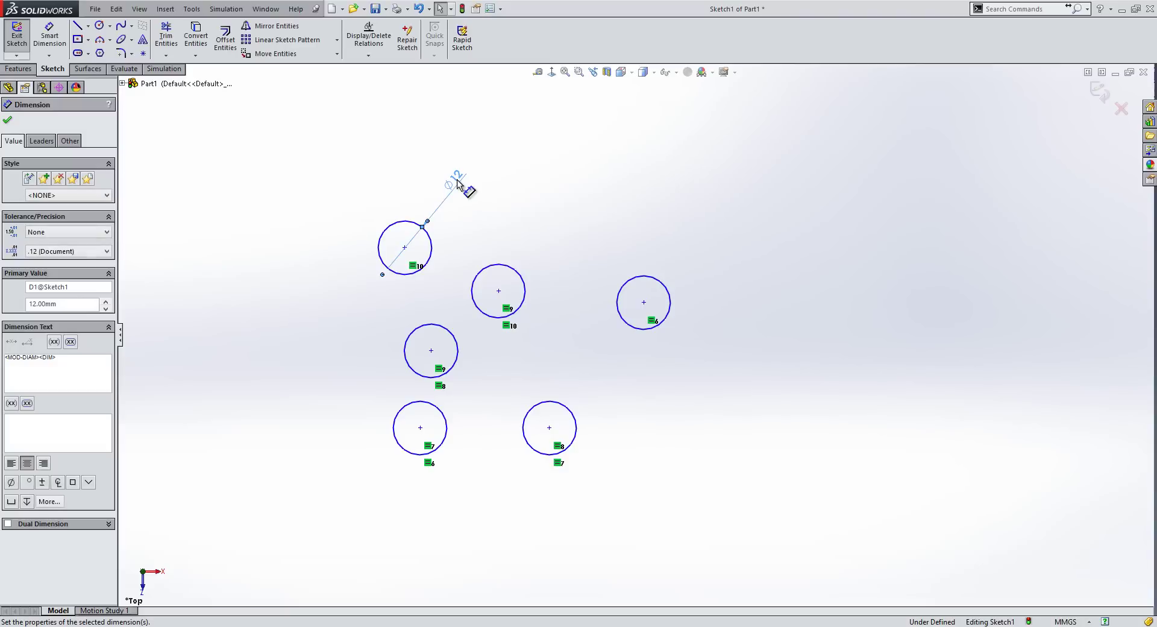
key("Escape")
left_click_drag(342, 145, 783, 578)
key("Delete")
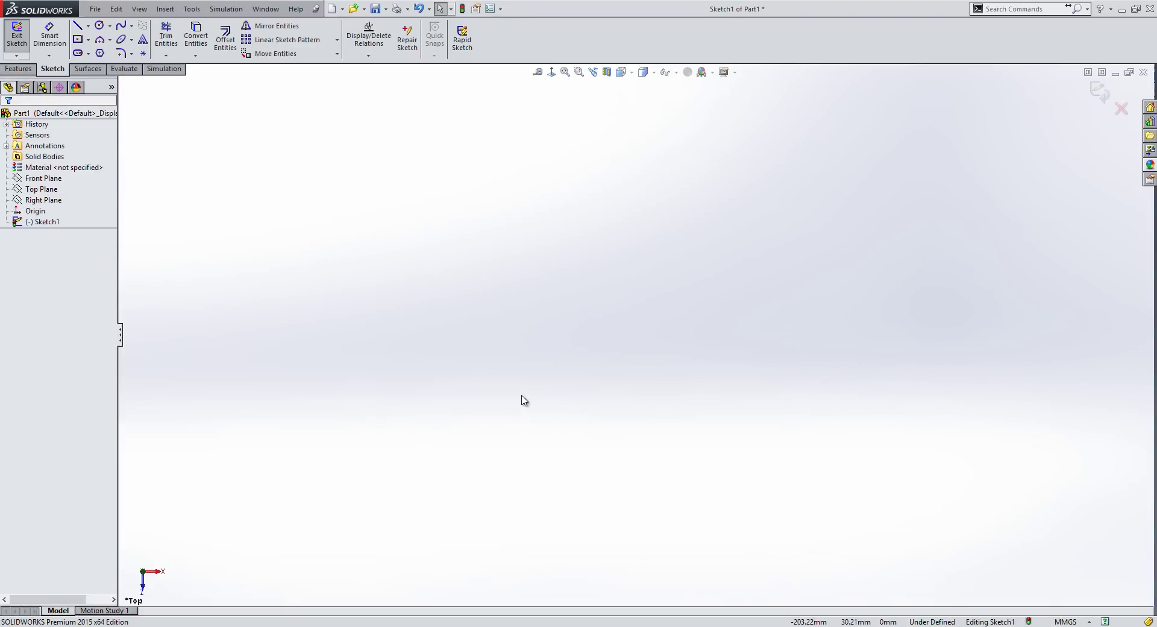
Step: Zoom to fit the closed six-line outline in the graphics area
key("f")
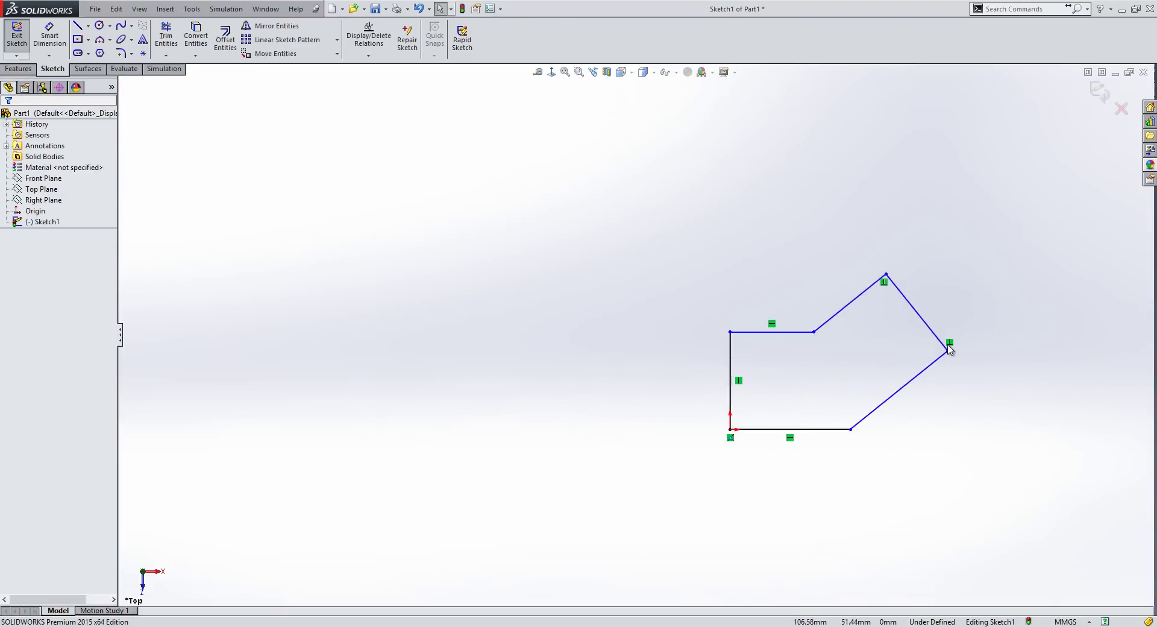